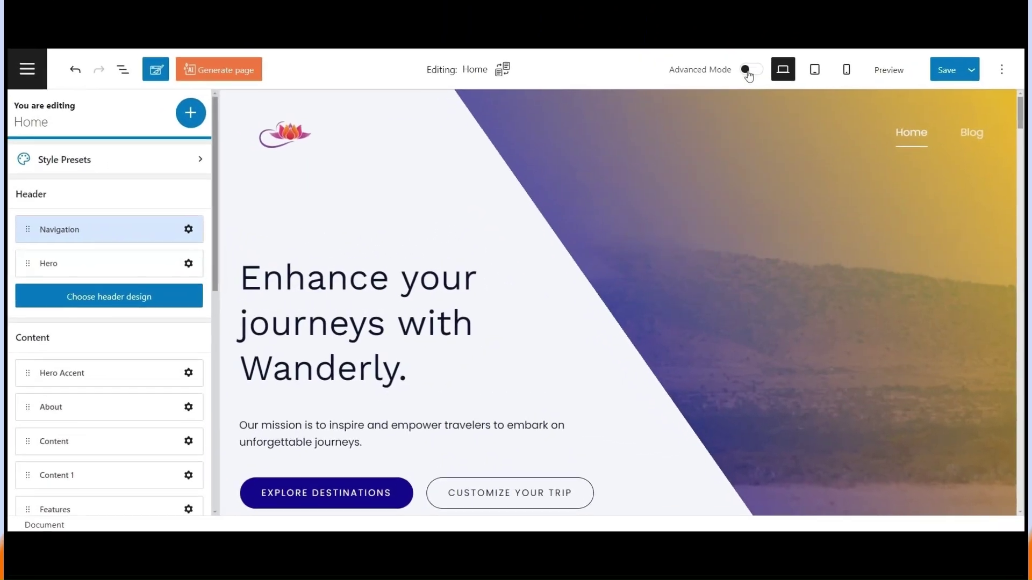
Rewrite the hero heading with the AI Change tone option set to Persuasive.
click(406, 312)
click(364, 231)
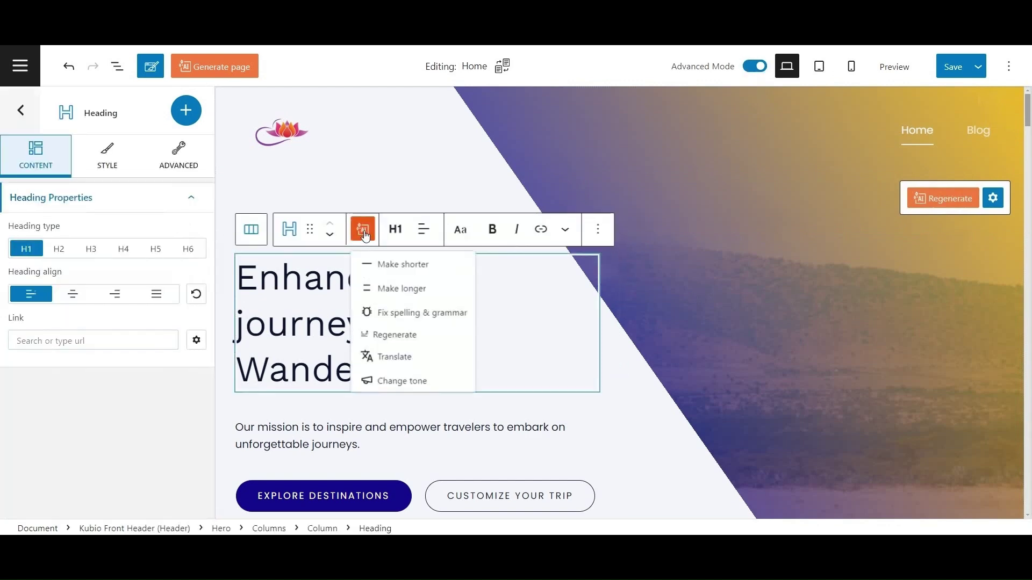
click(415, 381)
click(481, 188)
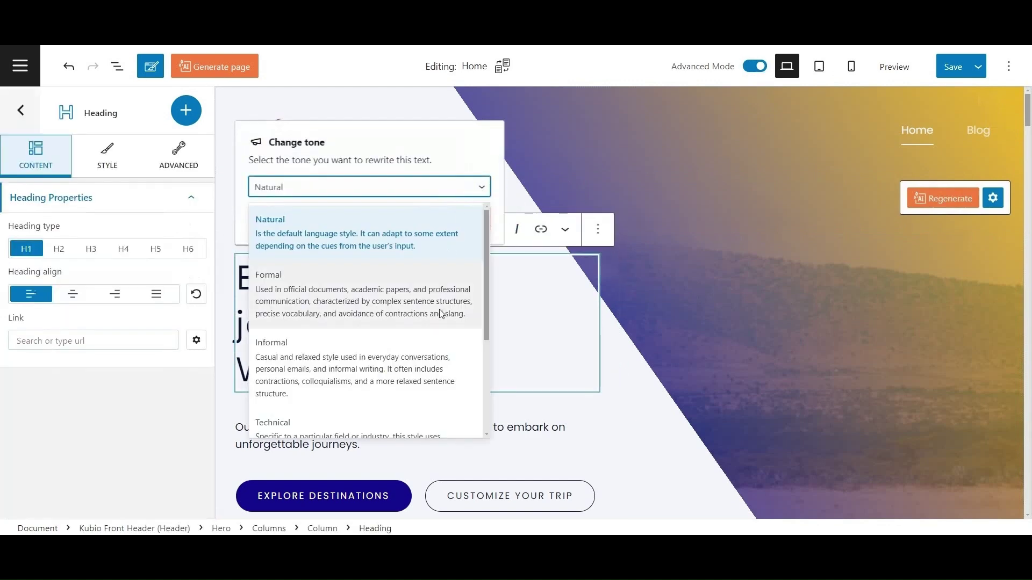
drag(485, 278, 484, 362)
click(404, 372)
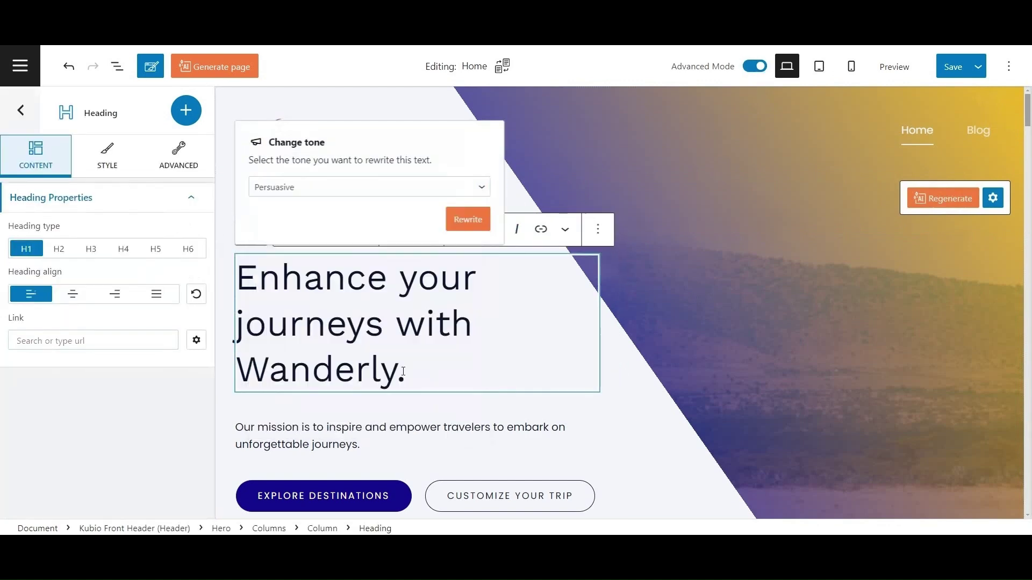
click(469, 219)
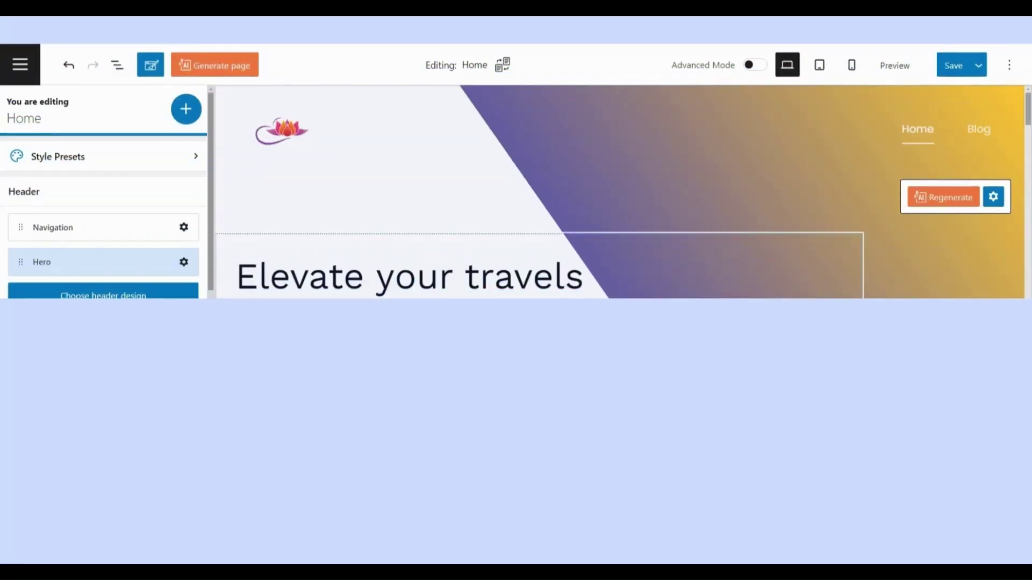
Shorten the hero subtitle, give the features section a Video background, then regenerate it with Surprise me.
click(380, 244)
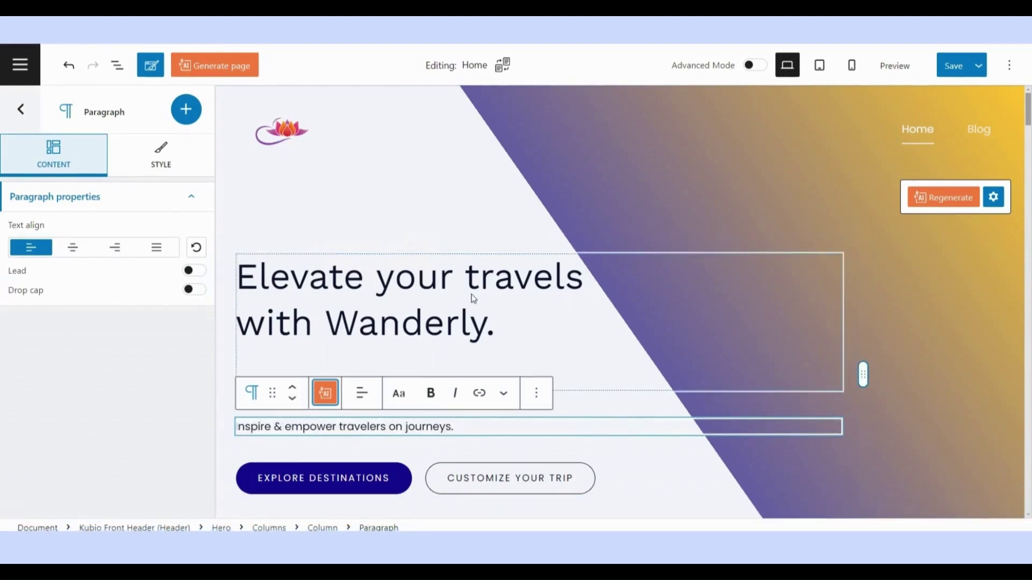
scroll(806, 242, down, 5)
click(438, 316)
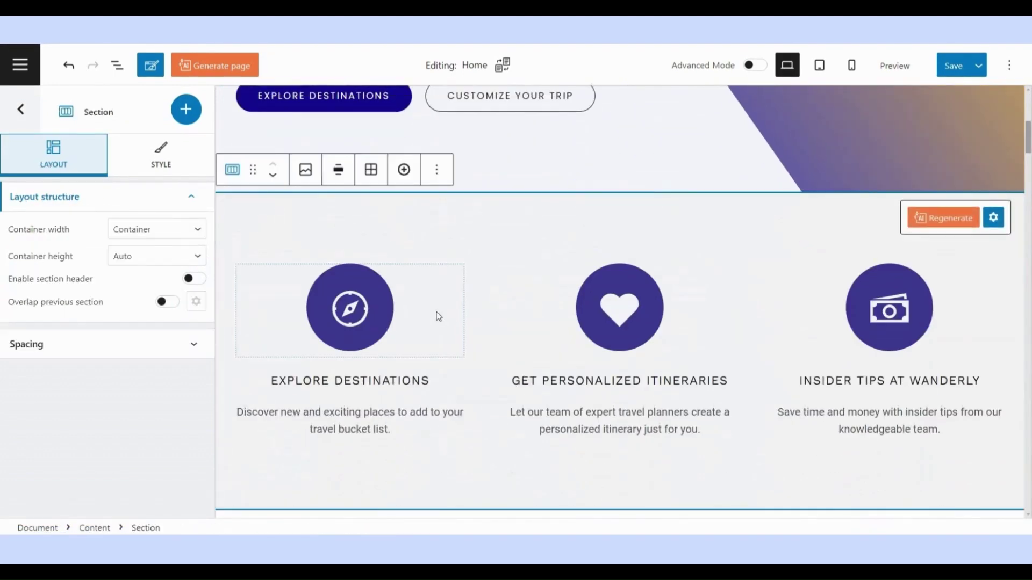
click(162, 155)
click(146, 299)
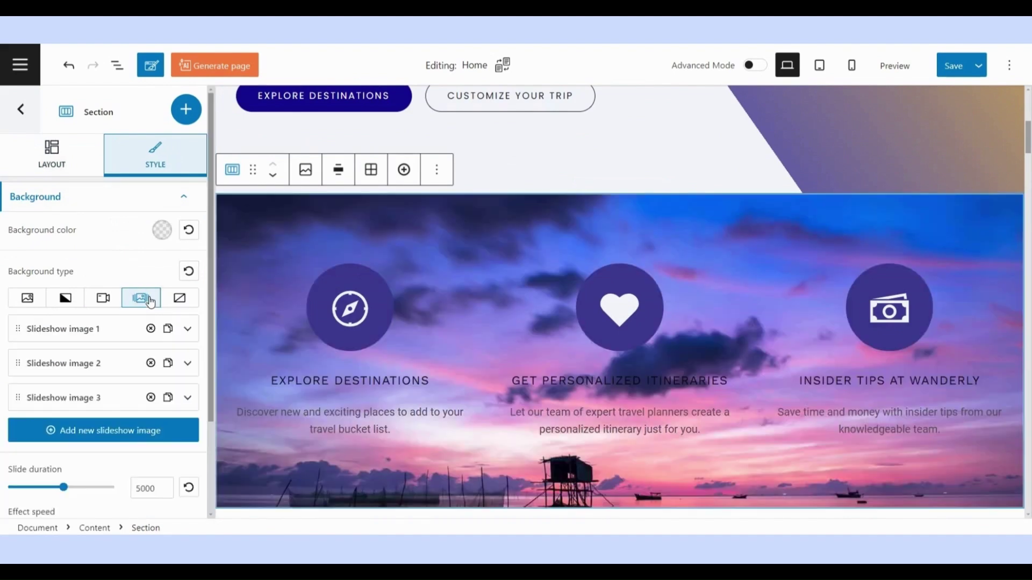
click(103, 300)
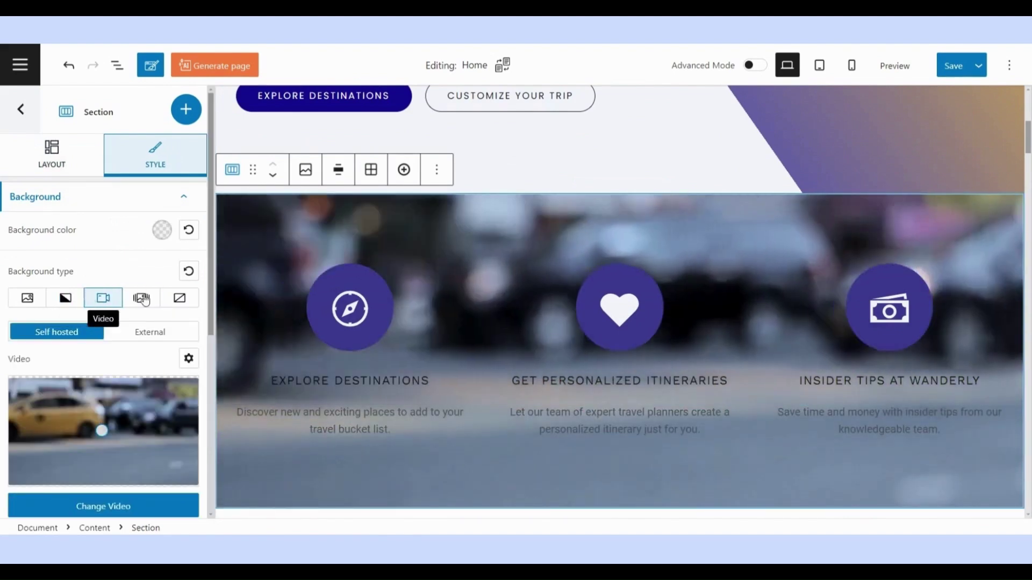
mouse_move(887, 242)
click(944, 219)
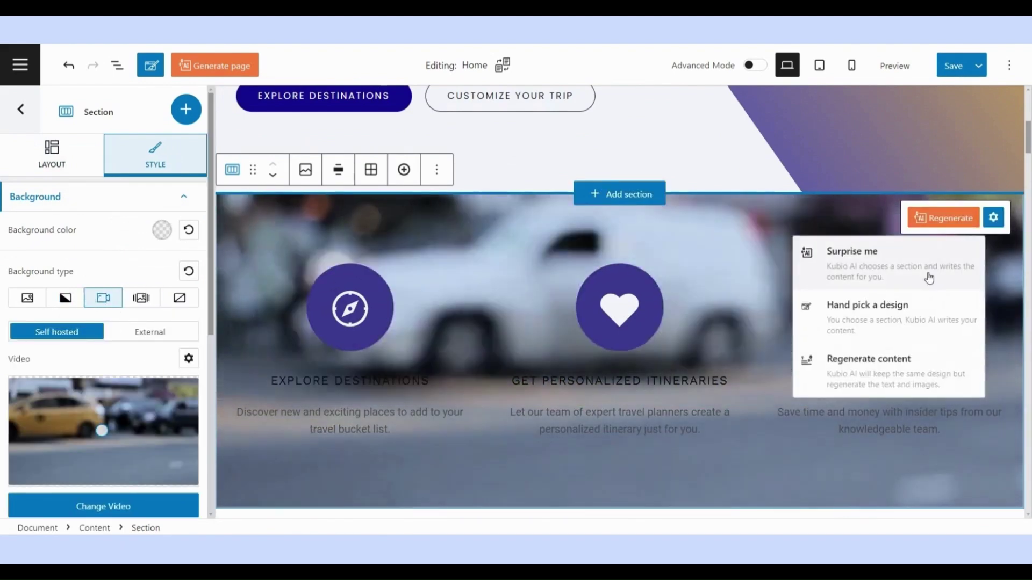
click(929, 274)
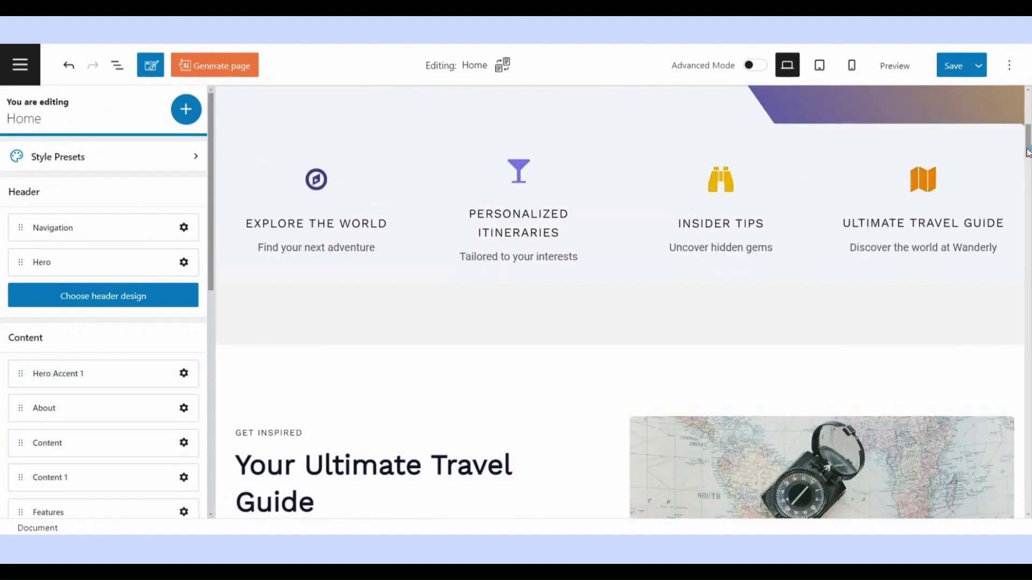
drag(1027, 151, 1027, 117)
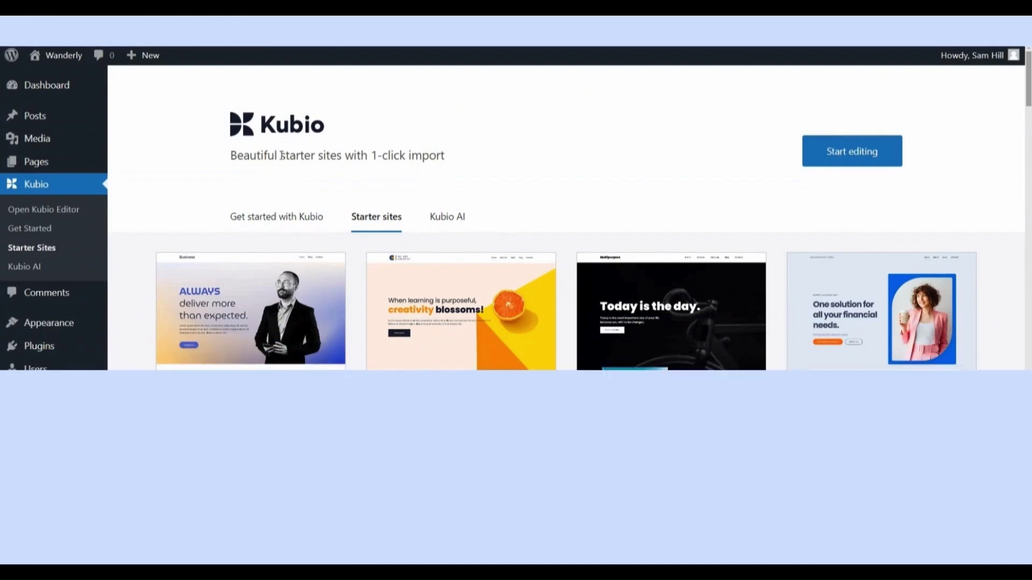
scroll(1028, 116, down, 3)
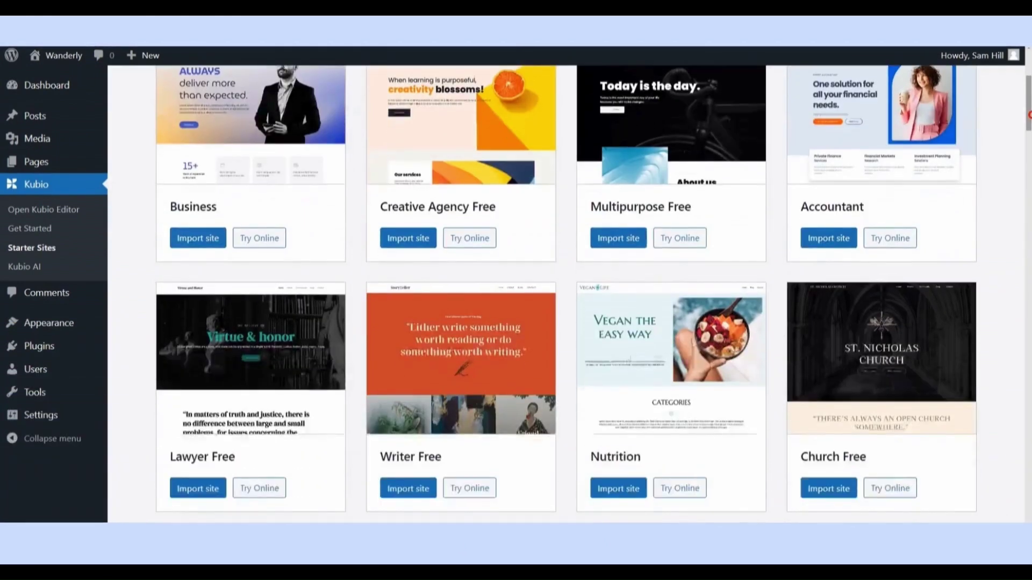
mouse_move(1029, 116)
mouse_down()
mouse_move(1029, 425)
mouse_move(1026, 114)
mouse_up()
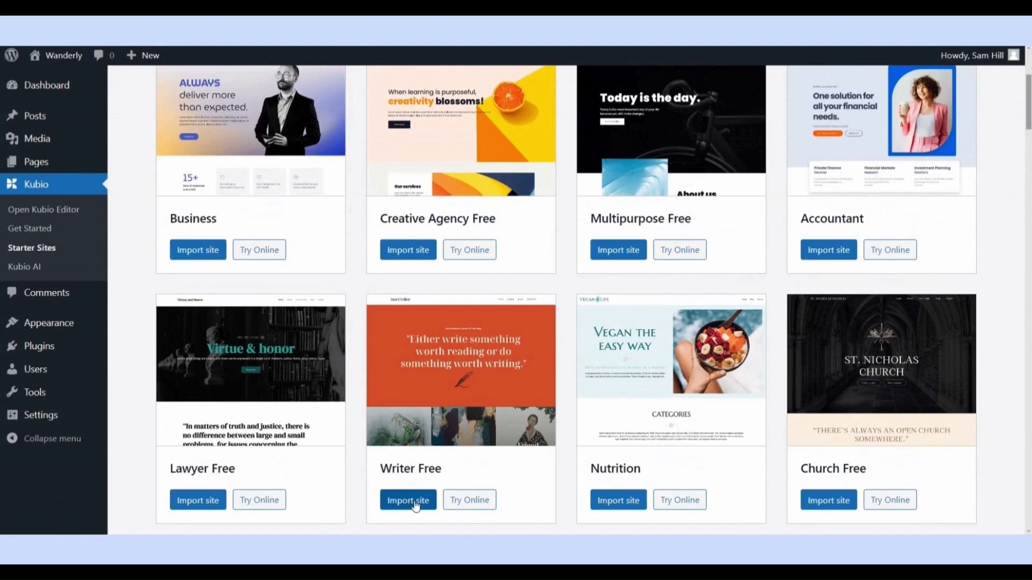
Import the Writer Free starter site and confirm the import.
click(415, 506)
click(860, 442)
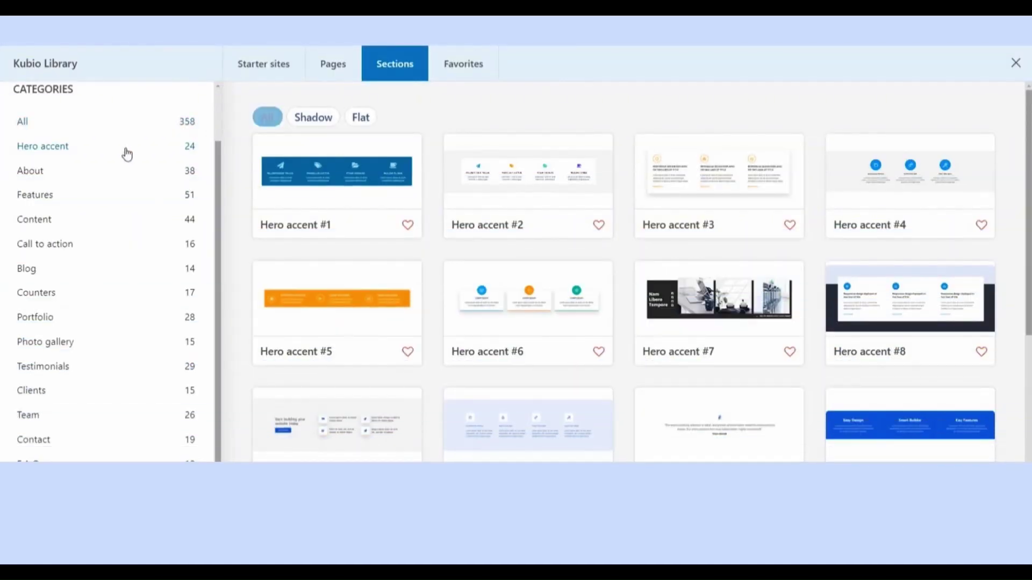
Browse the Pricing, Testimonials and Portfolio categories in the Kubio Library Sections tab.
click(114, 496)
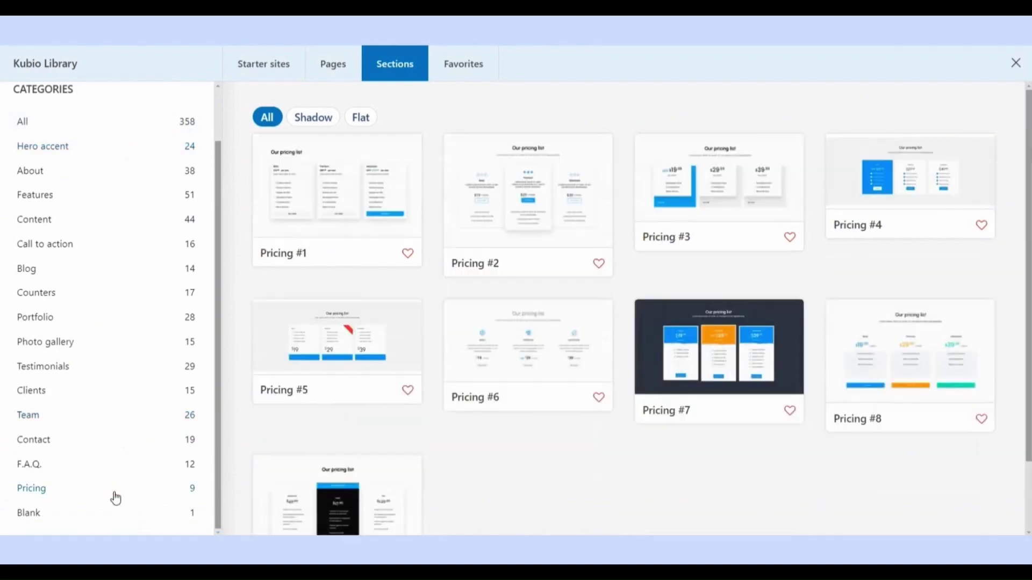
click(108, 369)
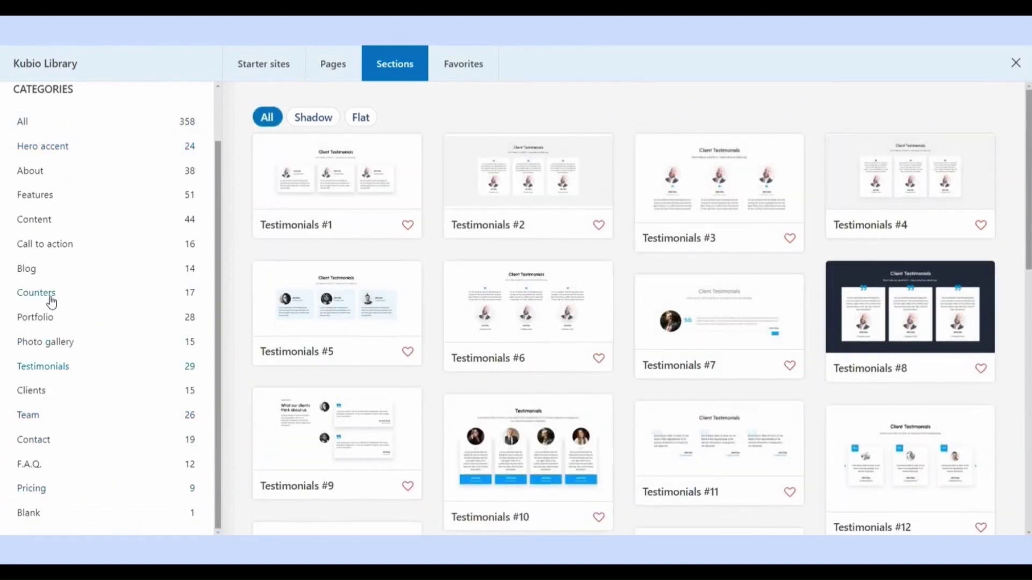
click(61, 326)
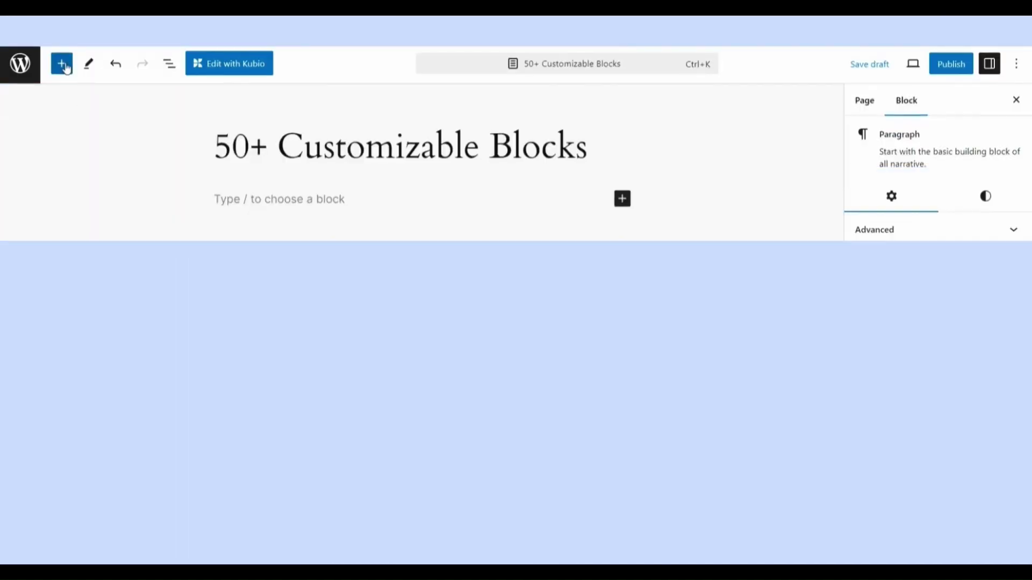
Drag the Kubio Copyright Text block below the '50+ Customizable Blocks' title.
drag(41, 172, 102, 180)
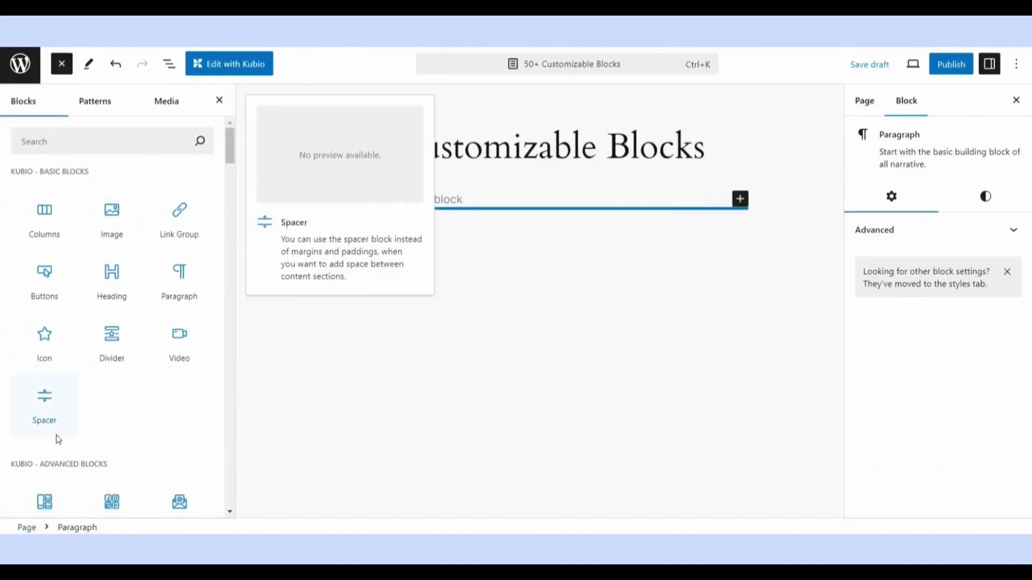
drag(40, 465, 59, 465)
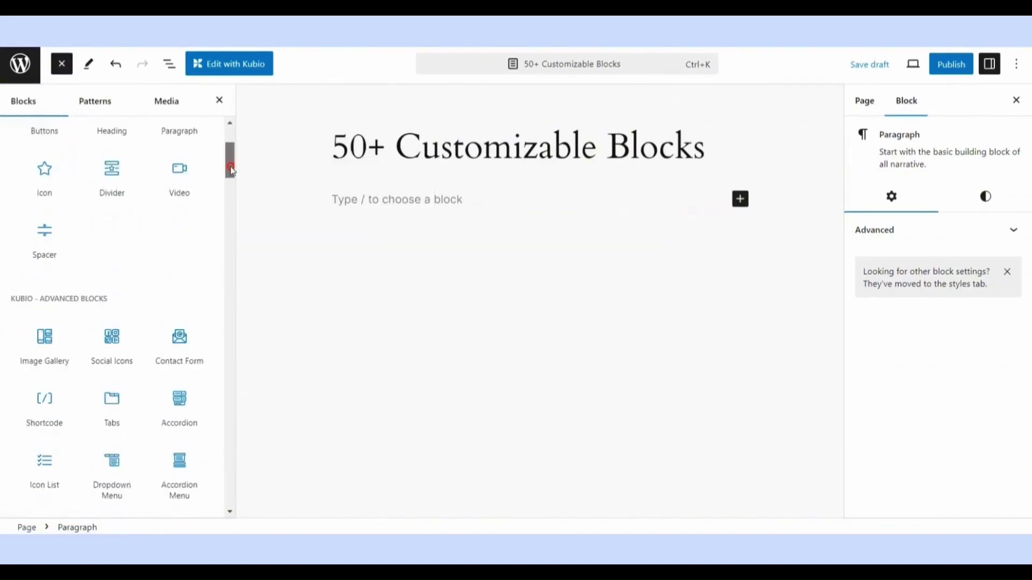
drag(233, 156, 231, 216)
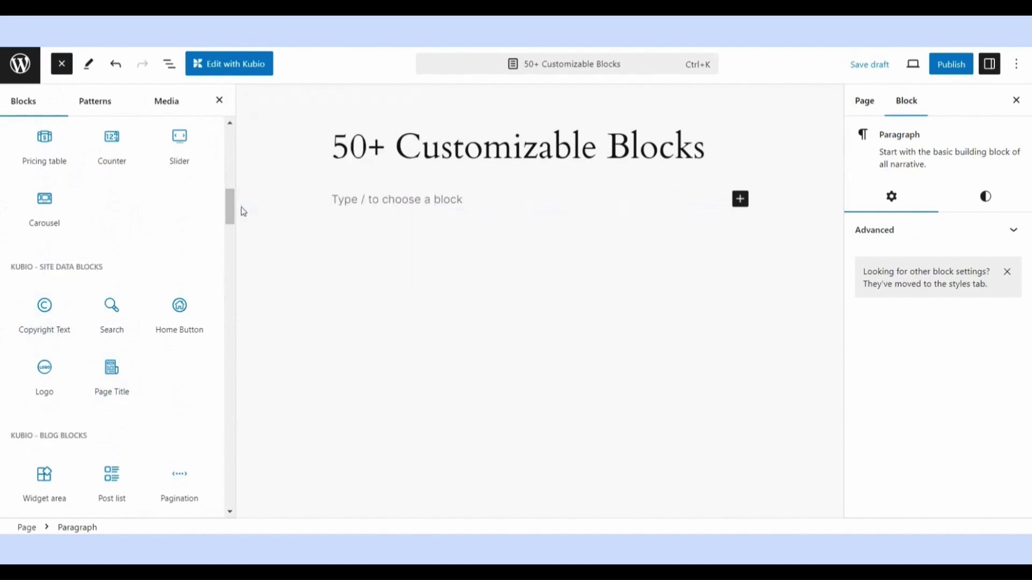
drag(233, 199, 230, 184)
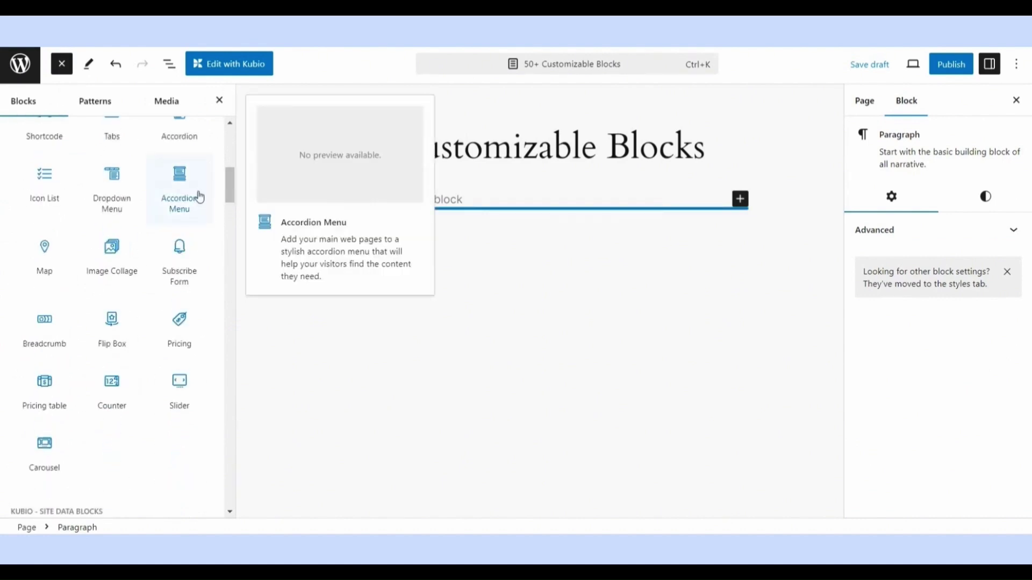
scroll(228, 205, down, 3)
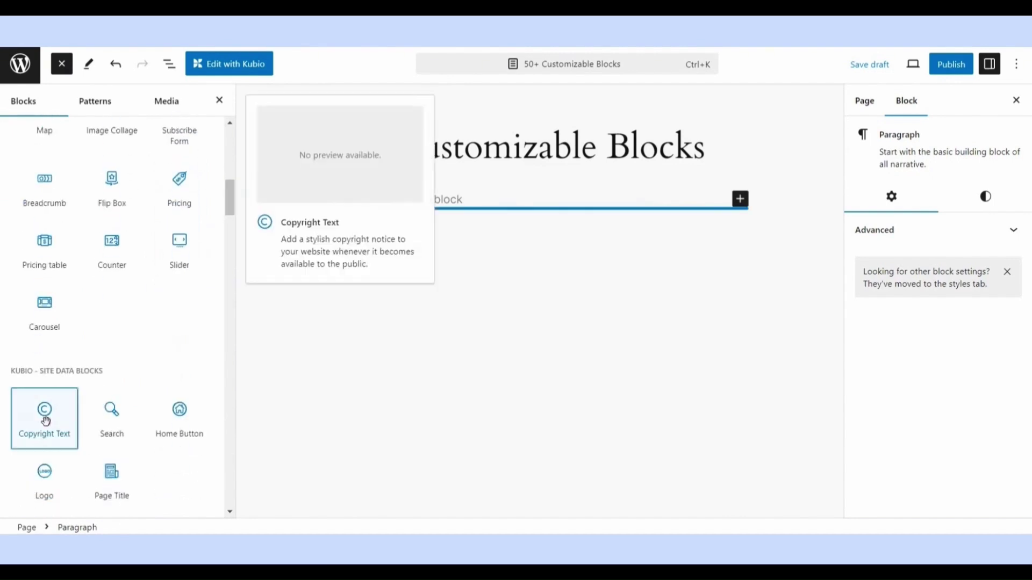
drag(43, 418, 449, 208)
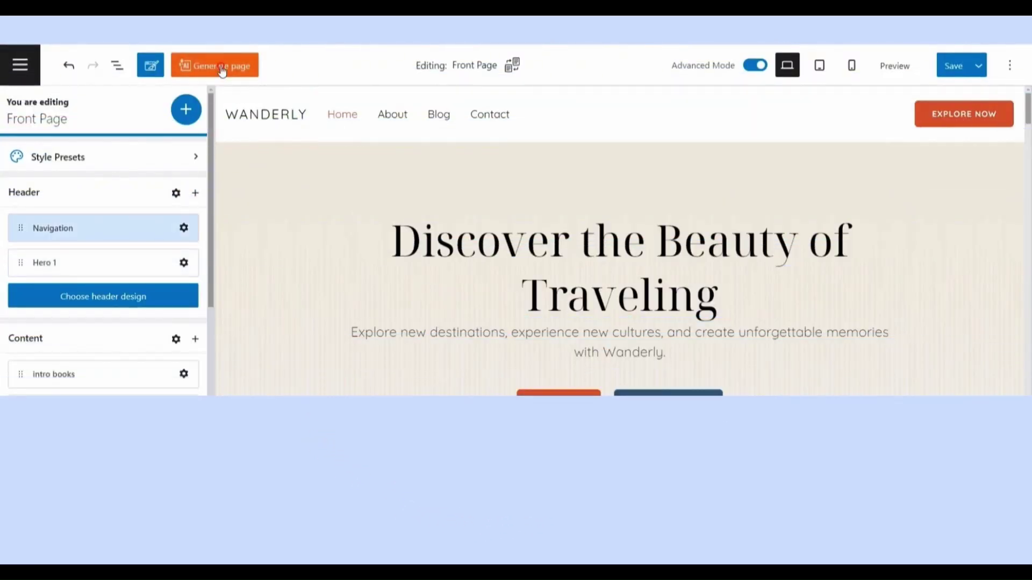
Paste the website description into the AI front page generation form and continue.
click(222, 67)
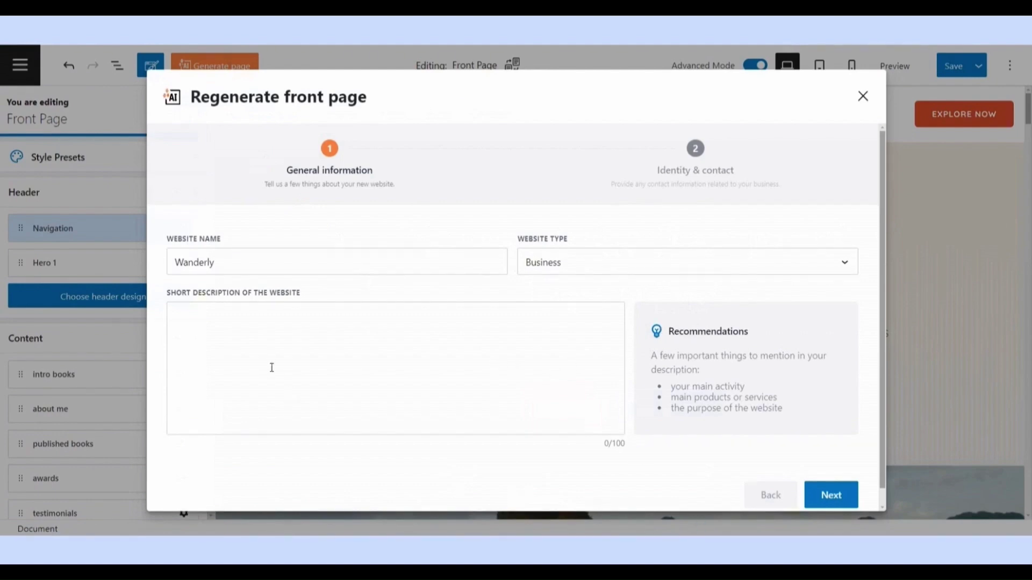
click(328, 339)
text(Explore the world one destination at a time with Wanderly. From hidden gems to must-see landmarks, we bring you travel inspiration, personalized itineraries, and insider tips to make your next adventure unforgettable. Whether you're a seasoned globetrotter or planning your first getaway, Wanderly is your ultimate guide to discovering the world, tailored just for you.)
click(831, 495)
Set the website language to English (US) and generate the replacement front page.
click(806, 260)
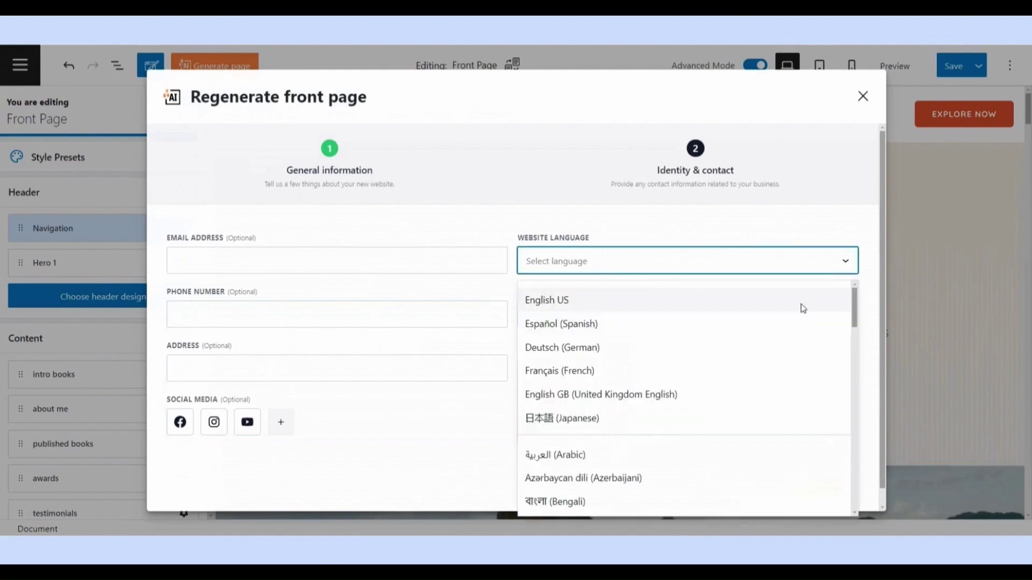
click(801, 302)
click(825, 316)
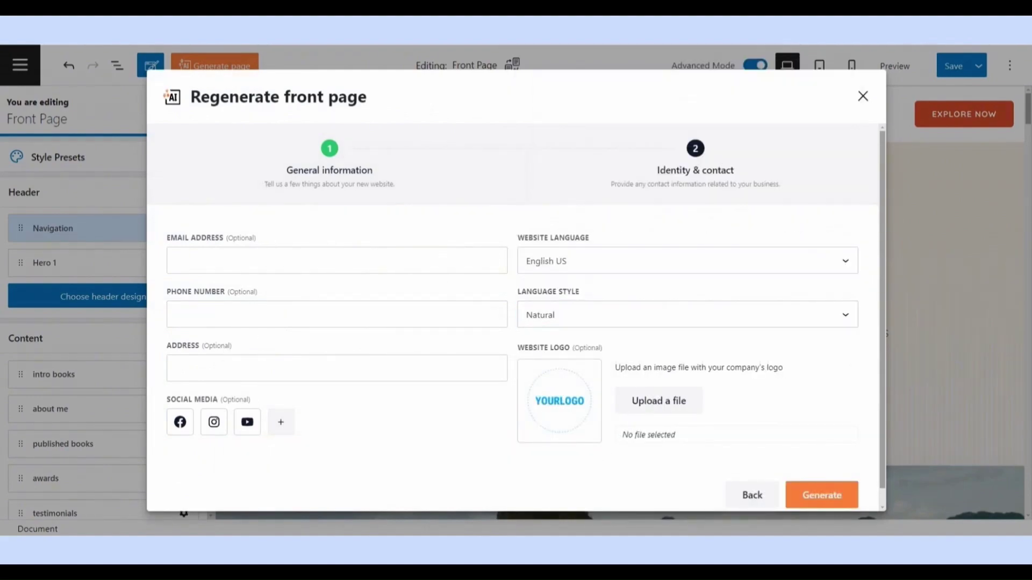
click(821, 495)
click(894, 447)
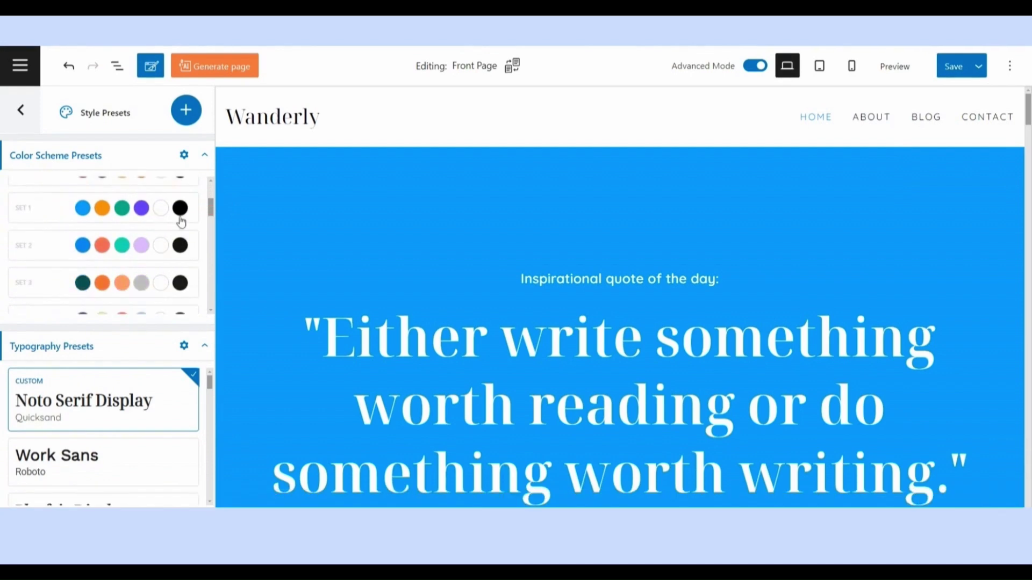
Apply the Set 3 teal colour scheme and try the Work Sans, Playfair Display and Offside font pairings.
click(49, 284)
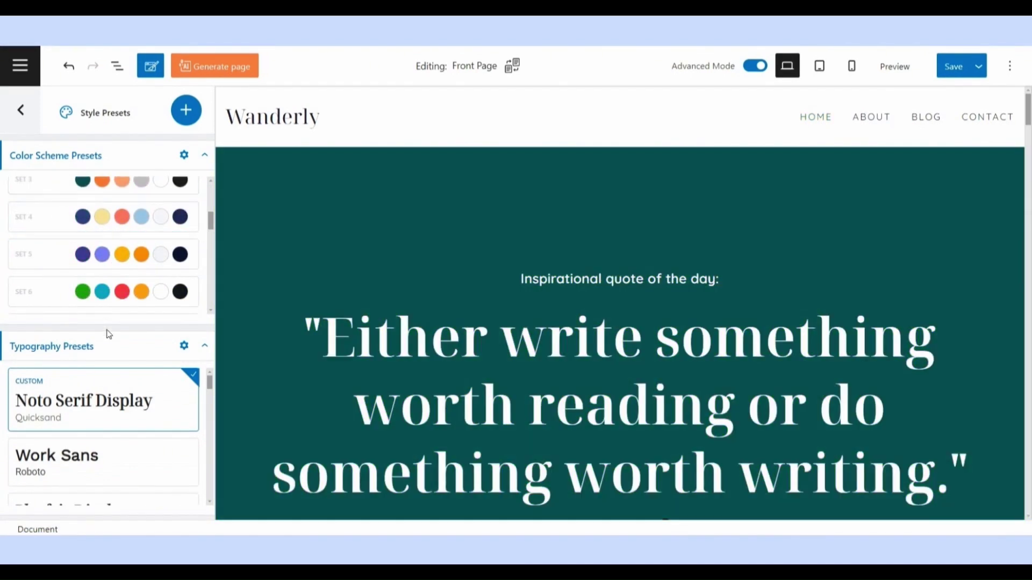
click(106, 459)
drag(208, 385, 208, 405)
click(146, 409)
click(147, 458)
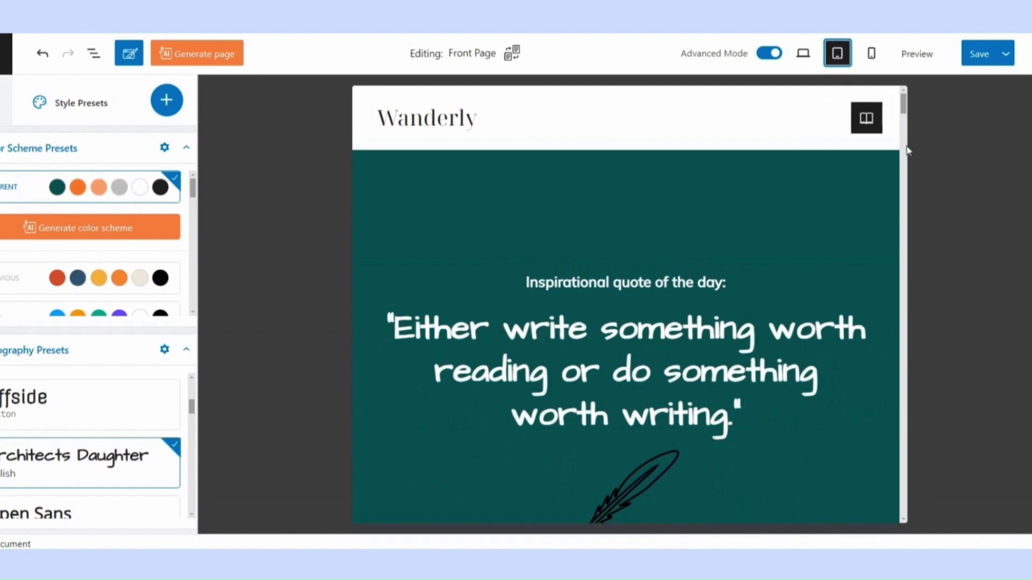
mouse_move(904, 108)
mouse_down()
mouse_move(933, 476)
mouse_move(900, 272)
mouse_move(908, 96)
mouse_up()
Preview the restyled front page at phone width.
click(869, 55)
mouse_move(772, 106)
mouse_down()
mouse_move(783, 489)
mouse_move(772, 98)
mouse_up()
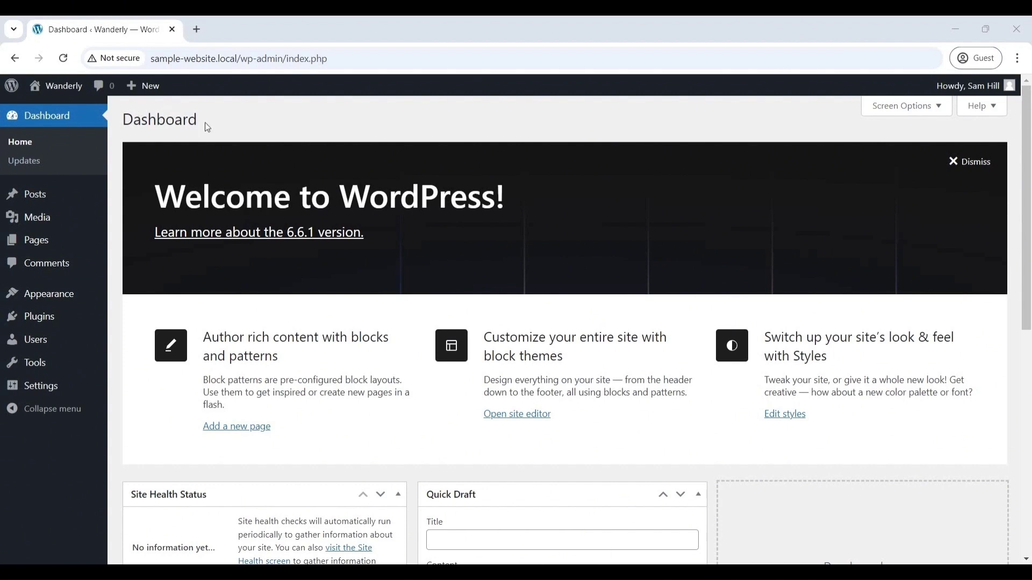
mouse_move(39, 316)
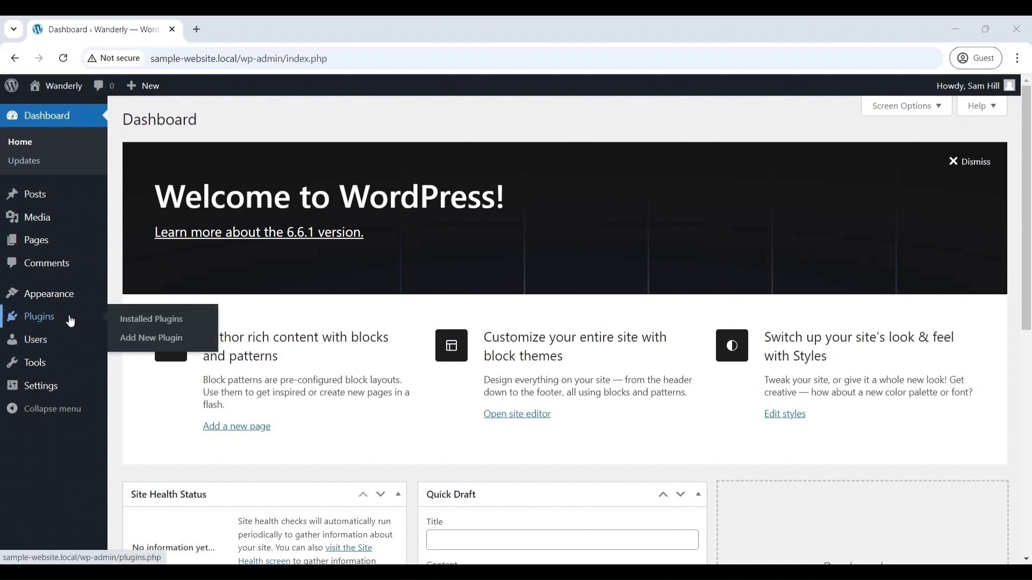
Search for, install and activate the Kubio AI Page Builder plugin from Add New Plugin.
click(201, 343)
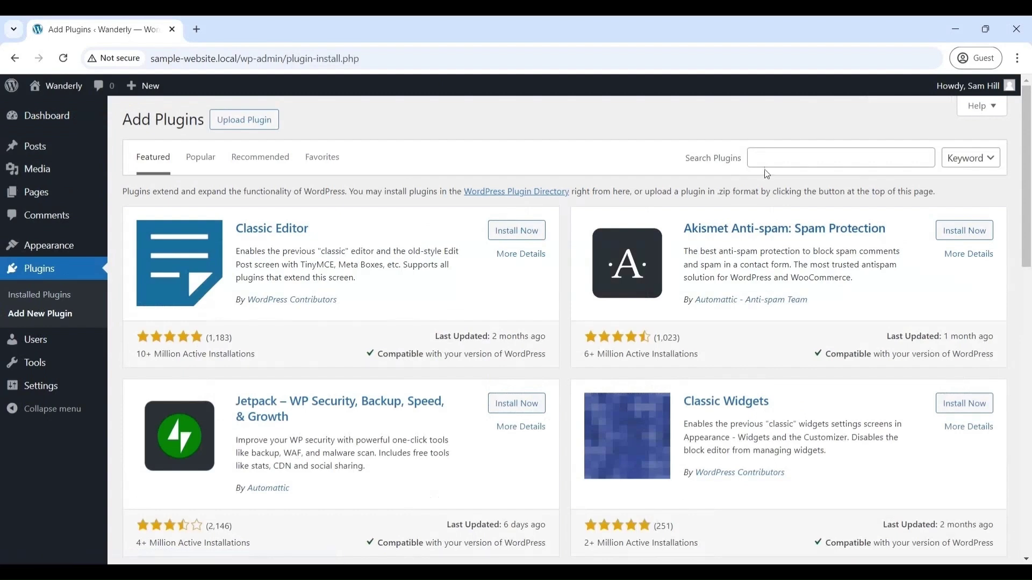
click(779, 156)
text(Kubio AI Page Builder)
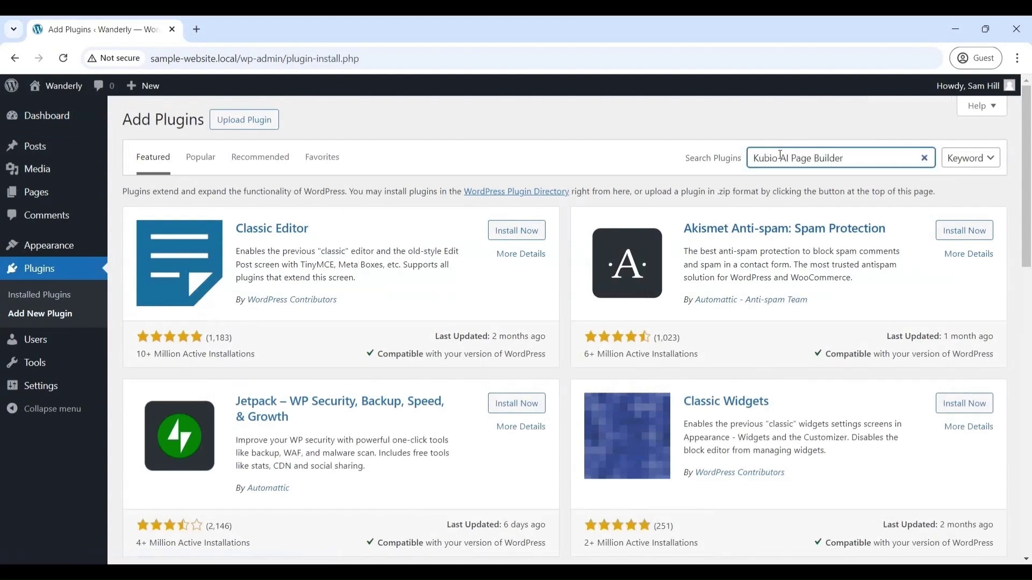
key(Return)
click(522, 232)
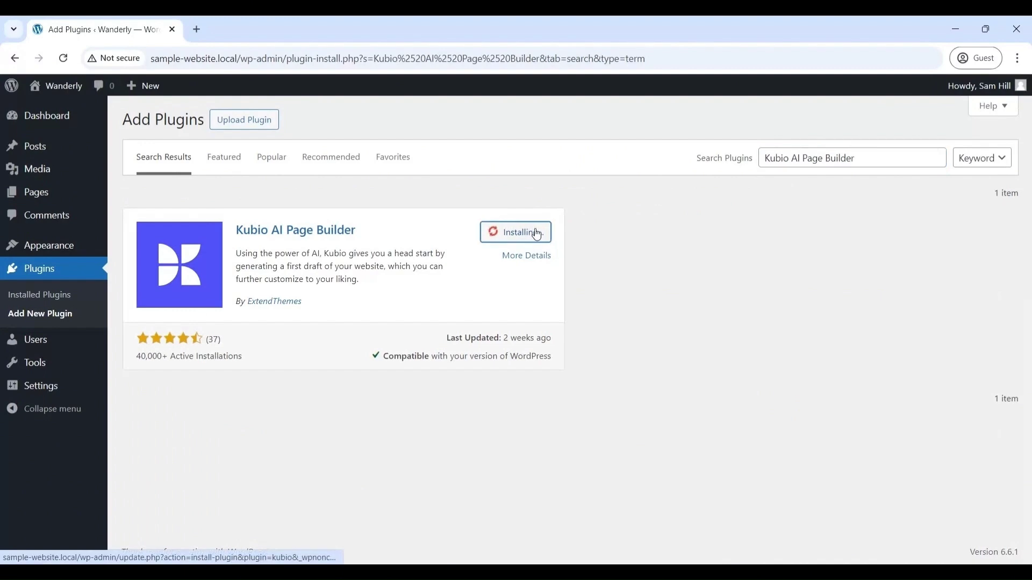
click(541, 235)
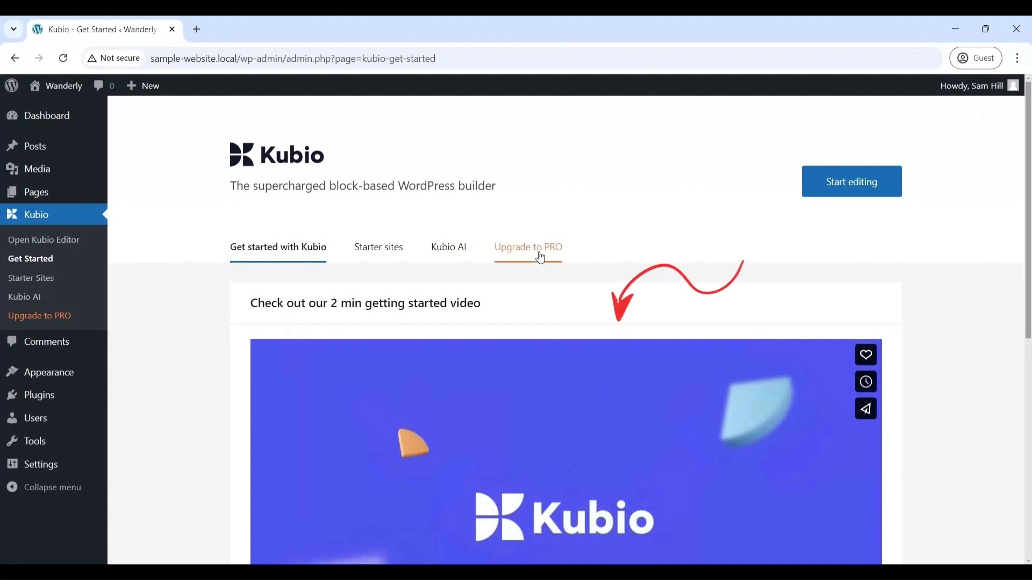
View the Kubio AI connection info, then reach the Upgrade to PRO license key field.
click(461, 256)
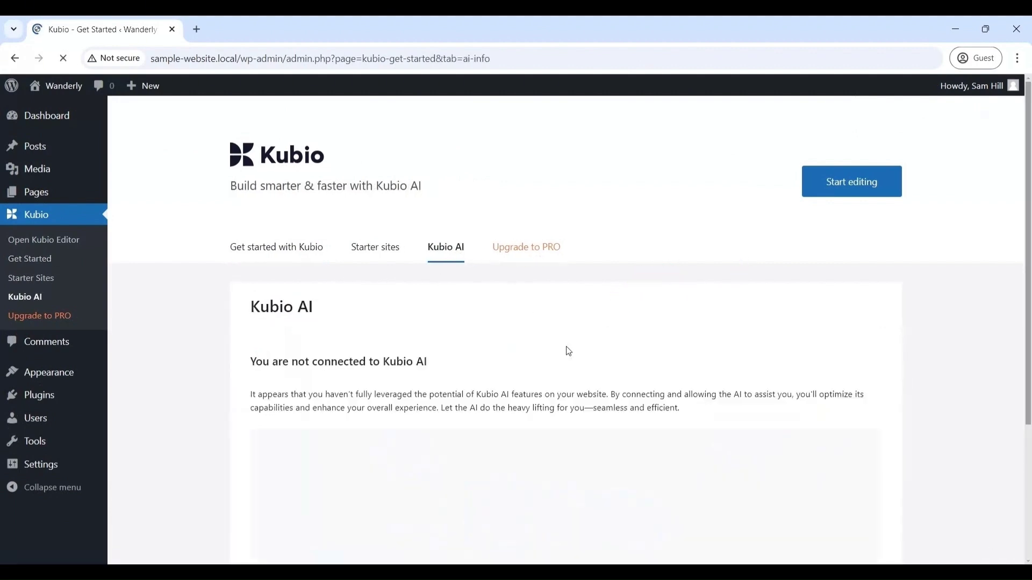
drag(1027, 200, 1026, 232)
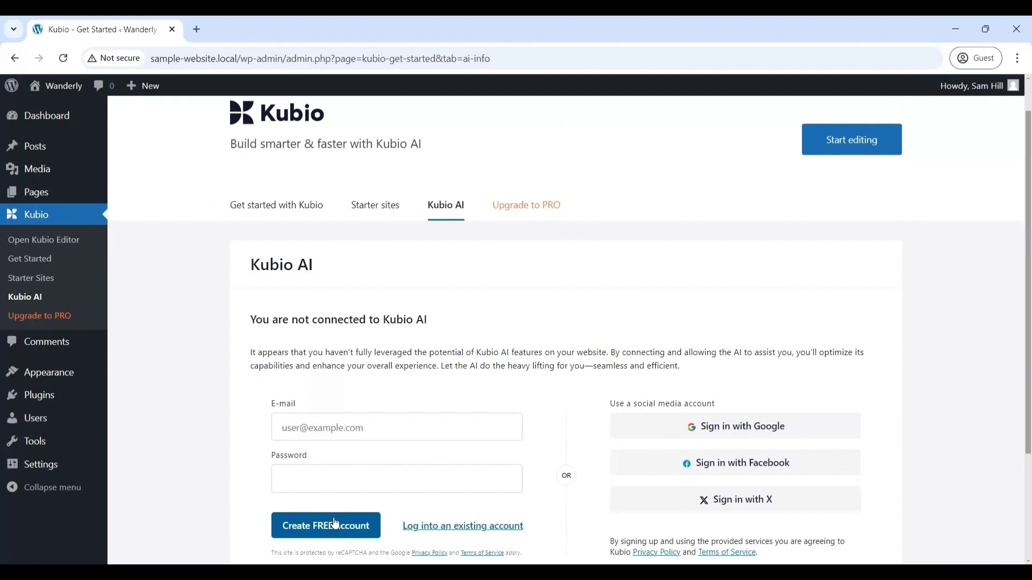
click(534, 206)
click(468, 351)
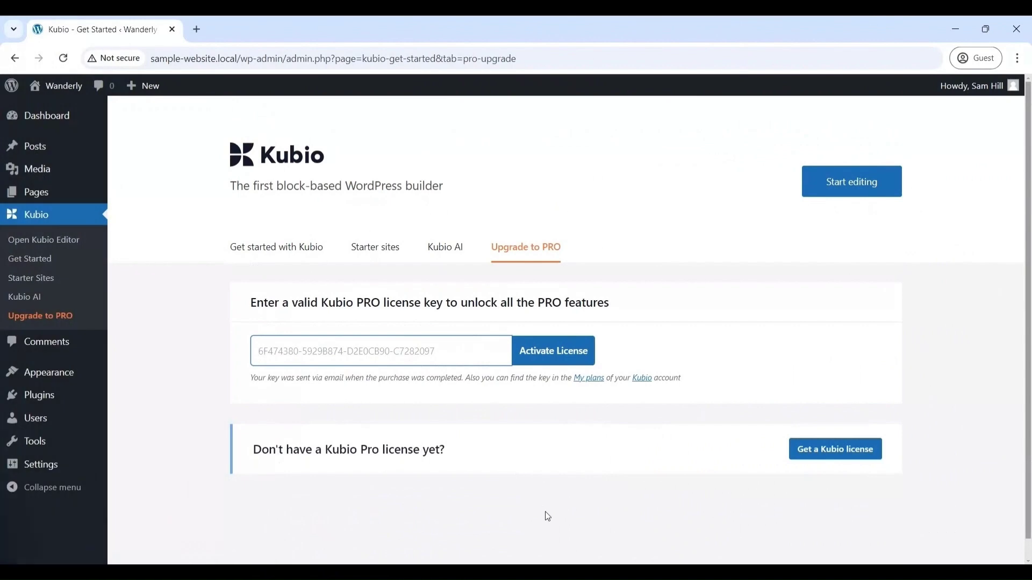
Paste the PRO license key into the license field and activate Kubio PRO.
click(310, 357)
key(ctrl+v)
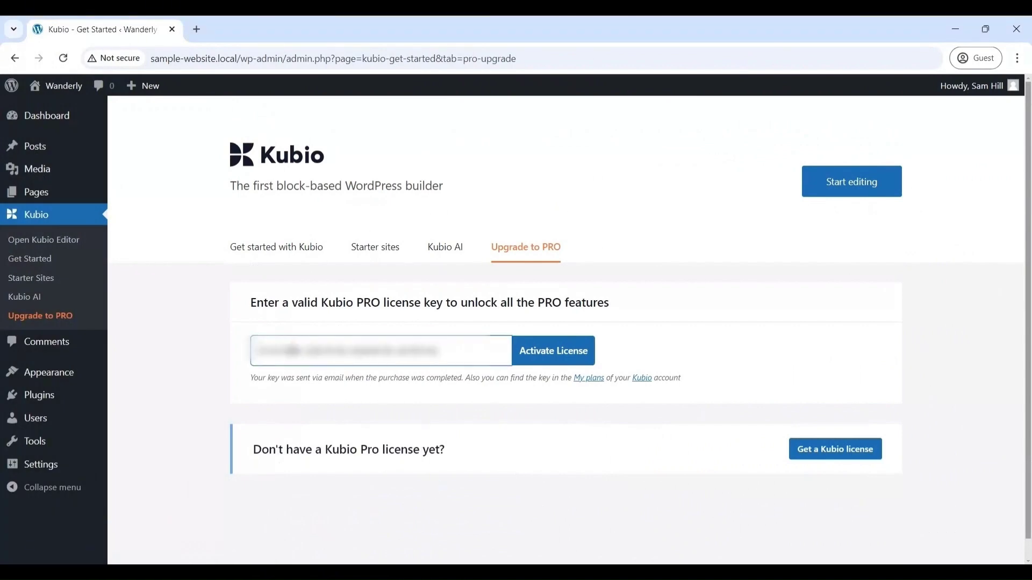
click(558, 356)
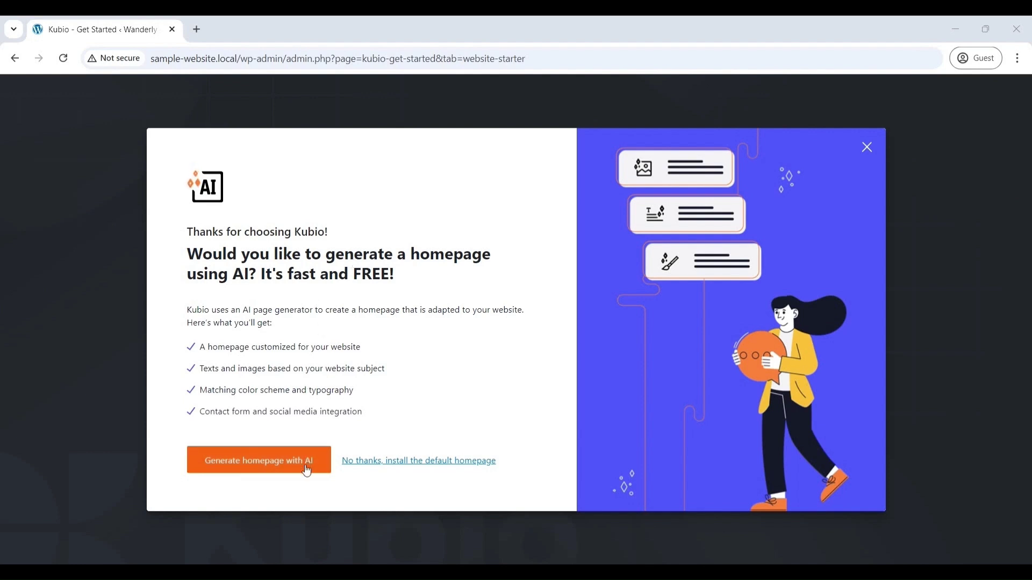
Start AI homepage generation as a multi-page Business site with a travel description.
click(306, 469)
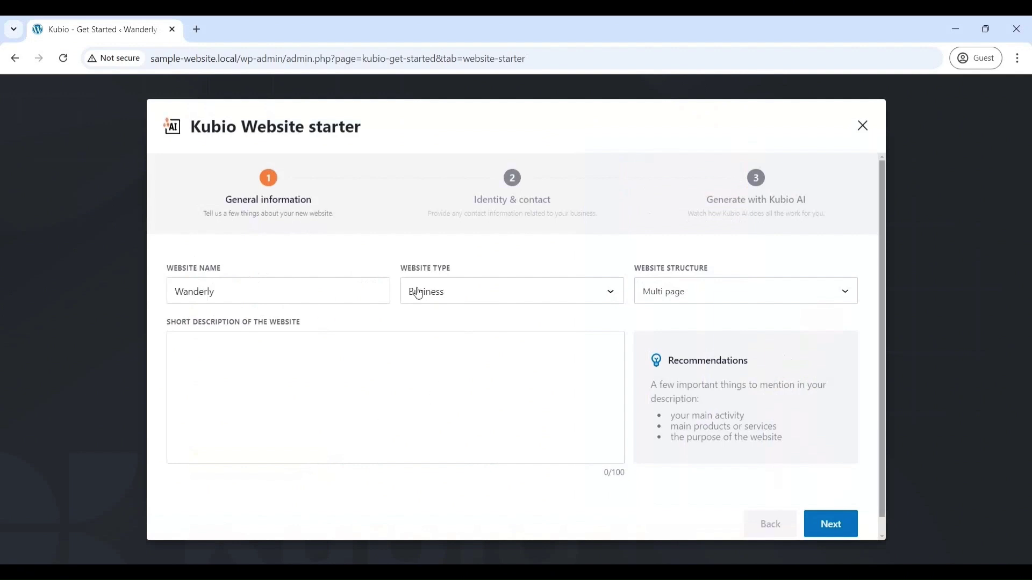
click(467, 298)
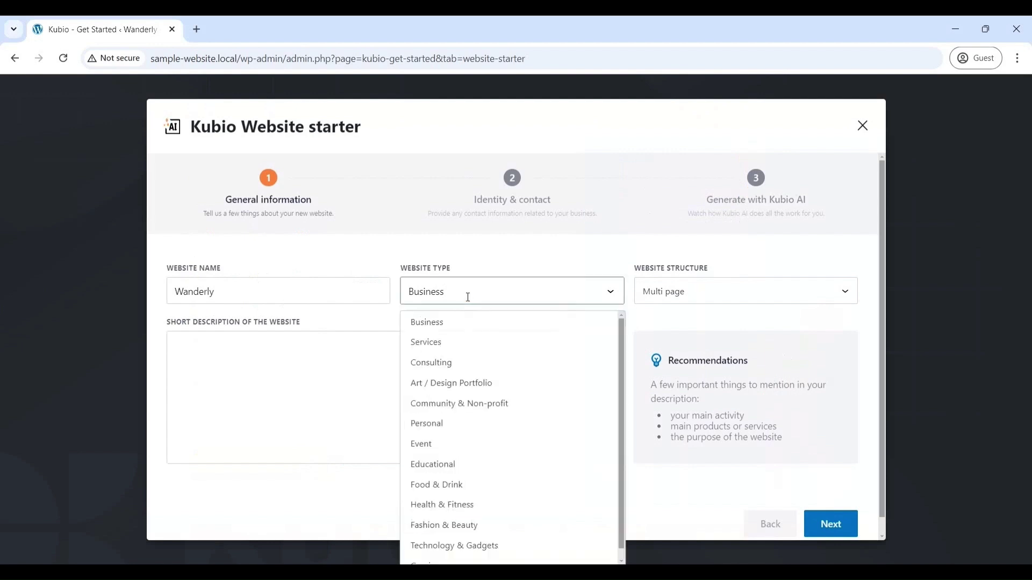
click(485, 325)
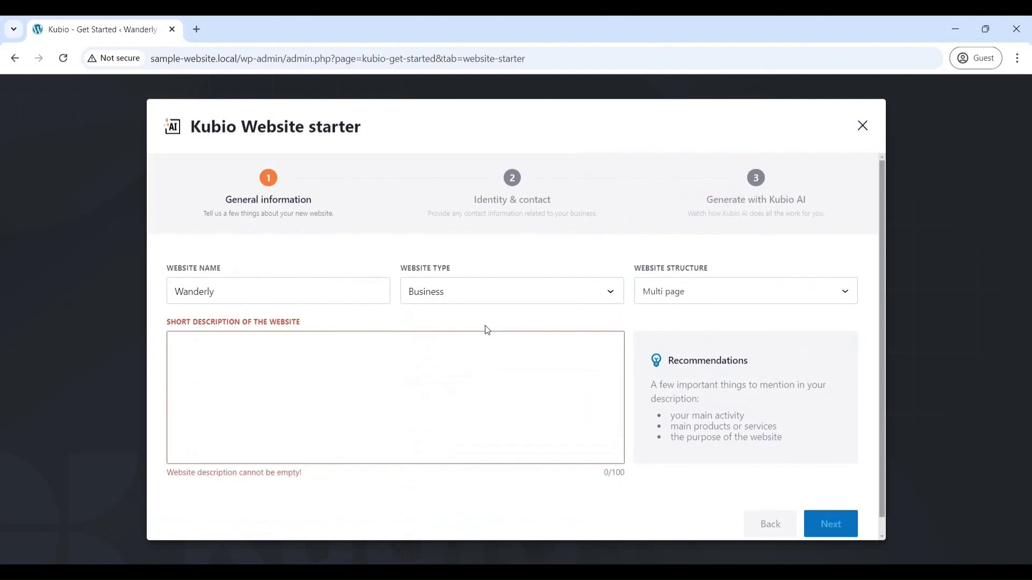
click(680, 289)
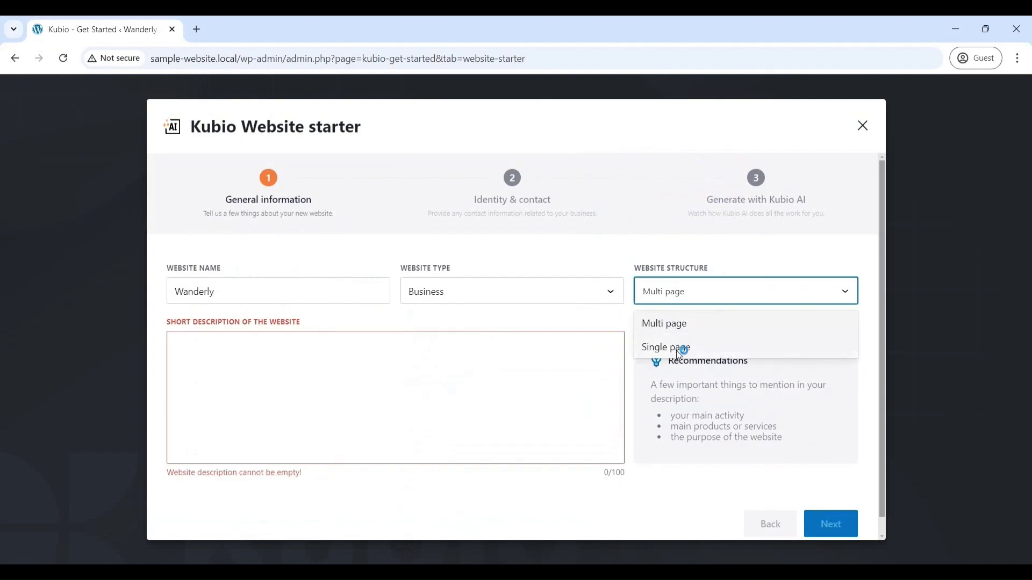
click(498, 369)
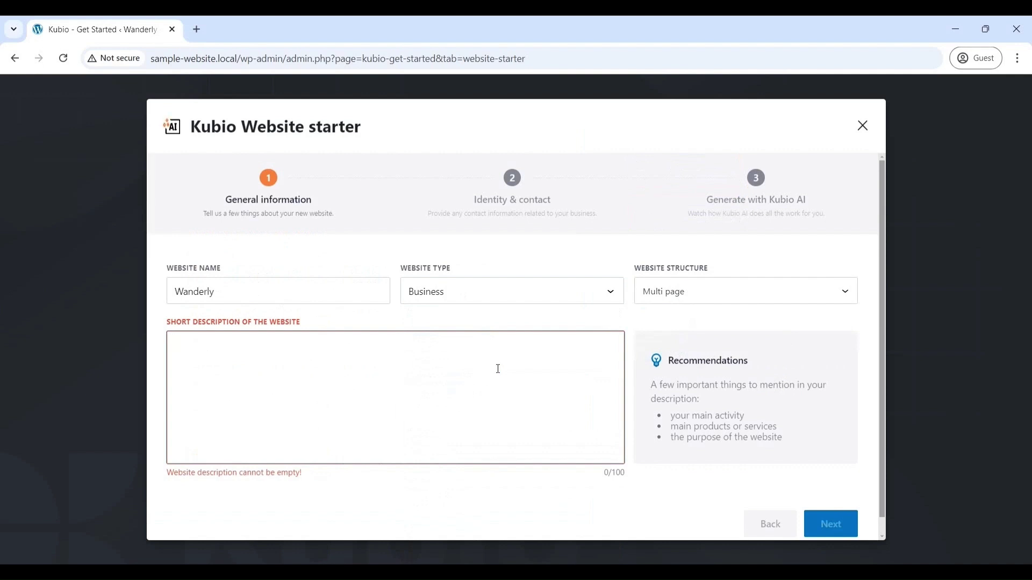
text(Explore the world one destination at a time with Wanderly. From hidden gems to must-see landmarks, we bring you travel inspiration, personalized itineraries, and insider tips to make your next adventure unforgettable. Whether you're a seasoned globetrotter or planning your first getaway, Wanderly is your ultimate guide to discovering the world, tailored just for you.)
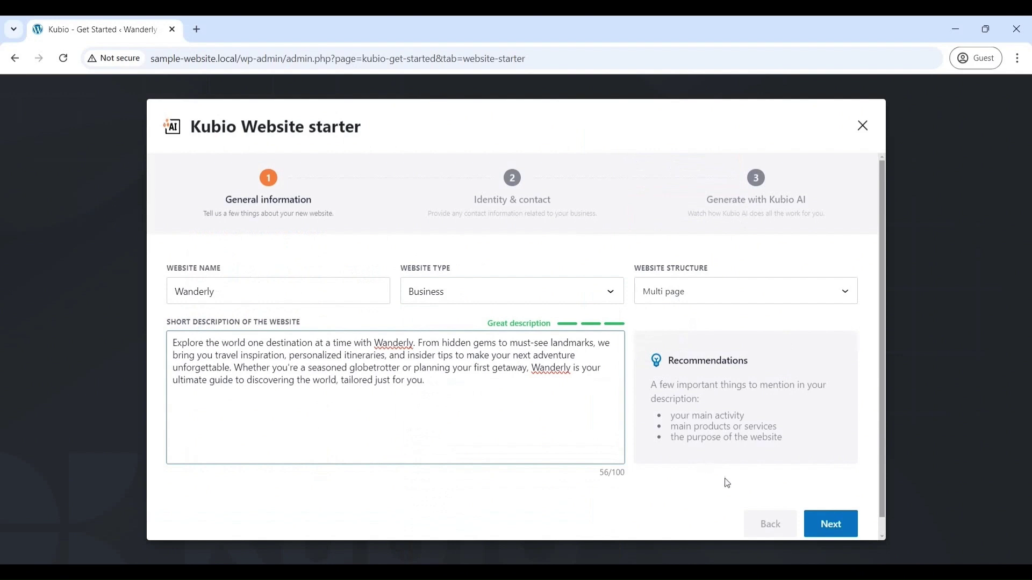
click(834, 534)
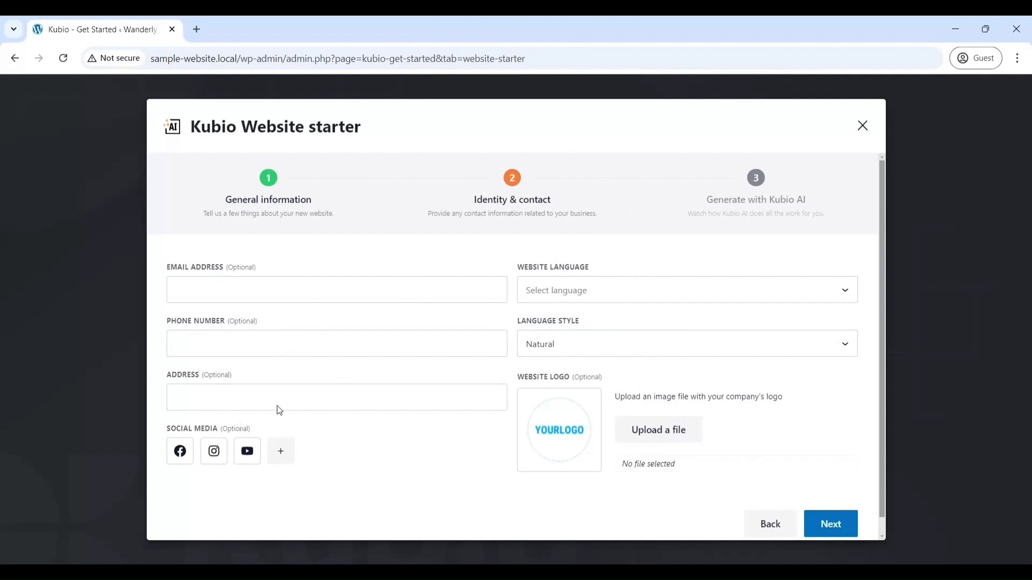
Set the website language to English US and the language style to Persuasive.
click(606, 288)
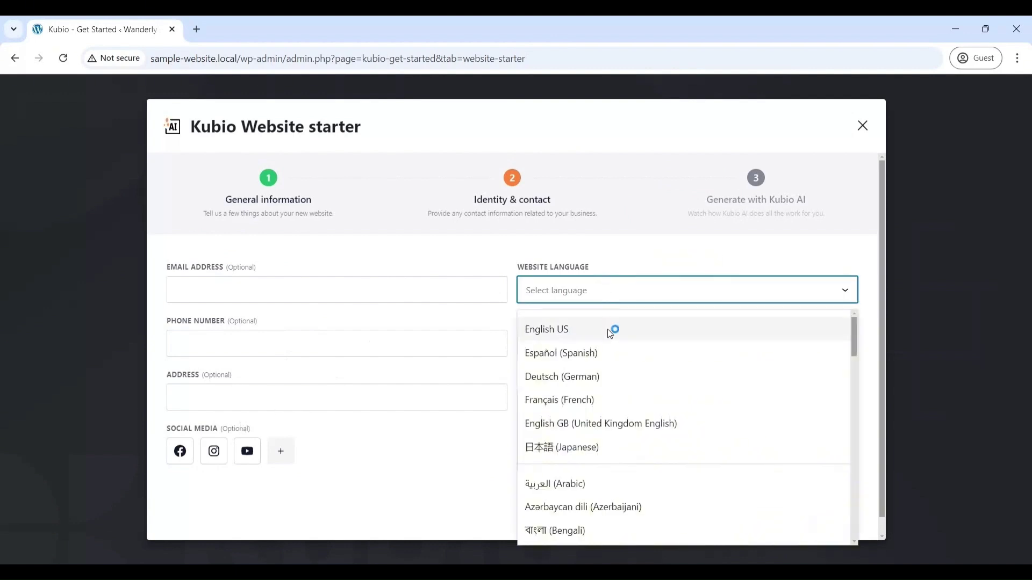
click(607, 329)
click(629, 342)
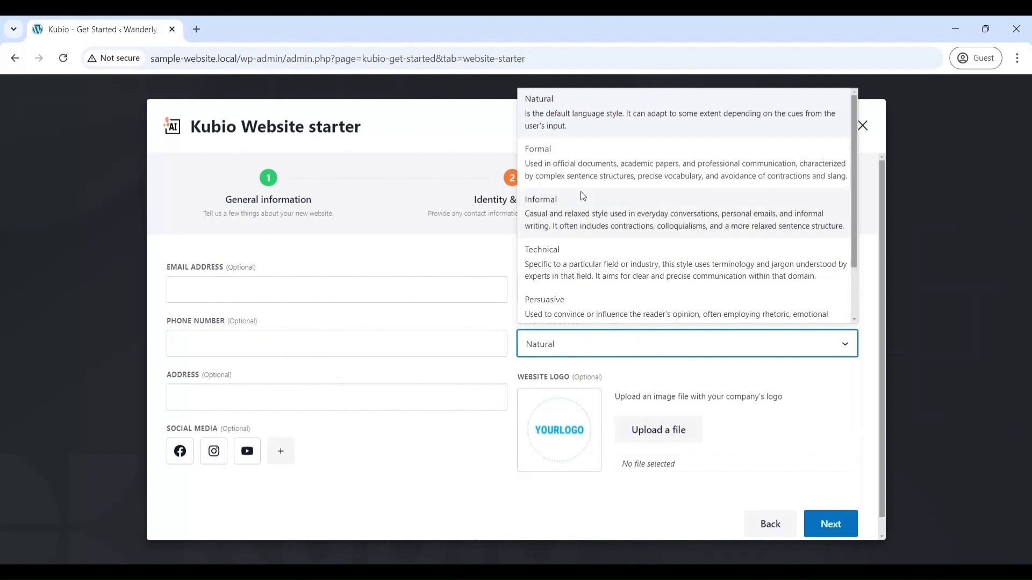
click(589, 314)
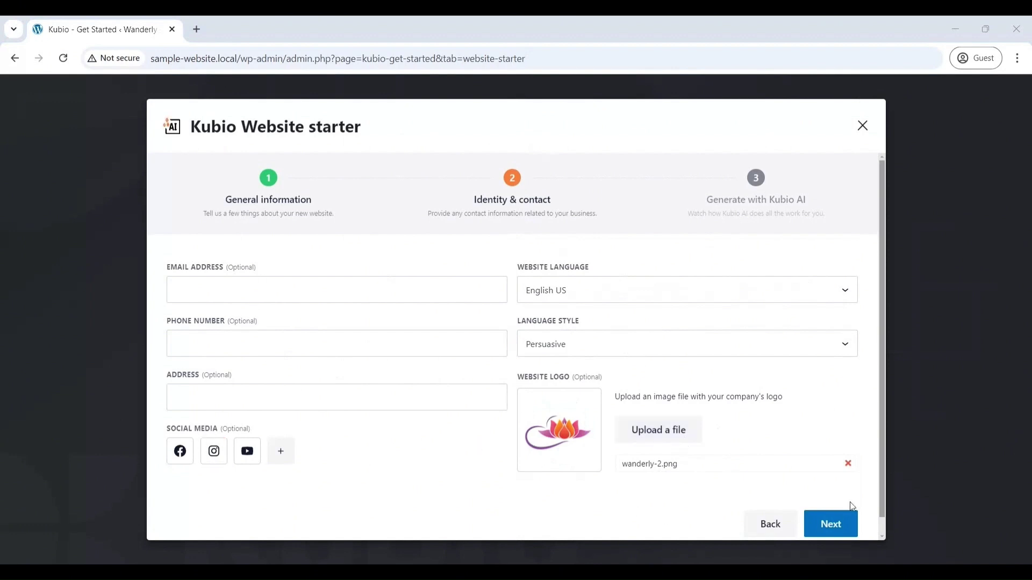
click(837, 528)
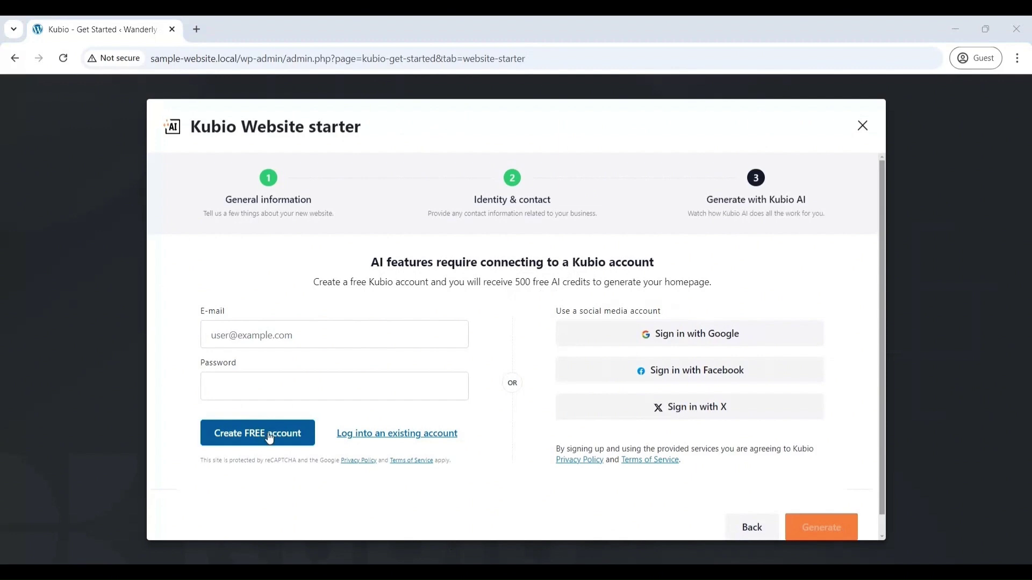
Sign into the existing Kubio account with e-mail and password, then generate the homepage.
click(403, 433)
click(343, 331)
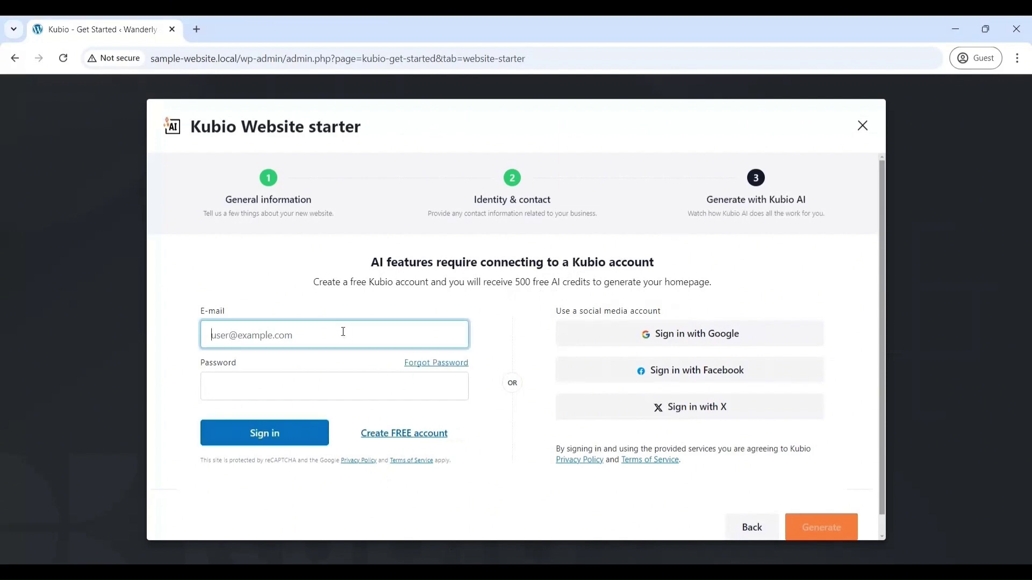
click(274, 337)
text(hello@example.com)
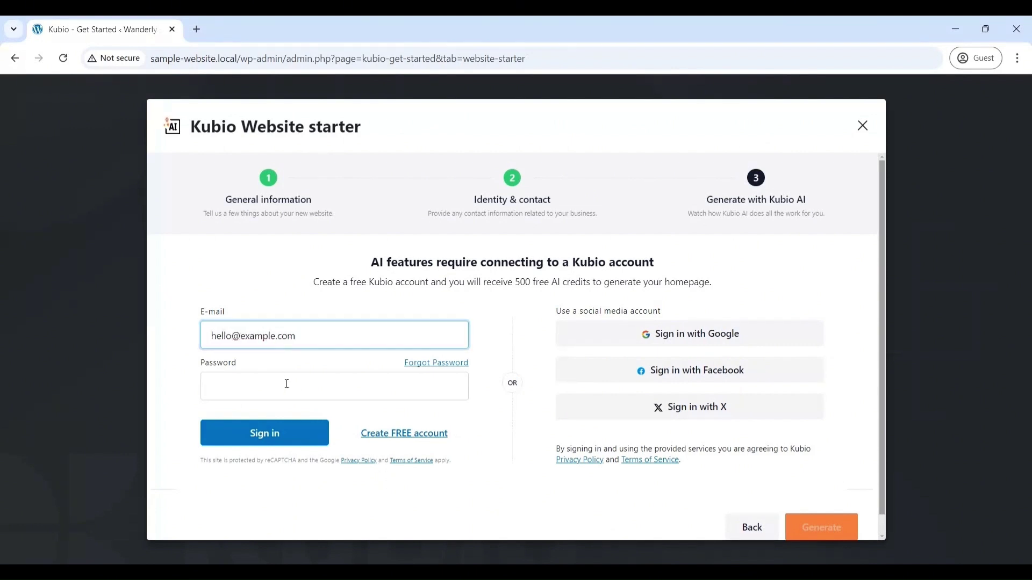
click(286, 384)
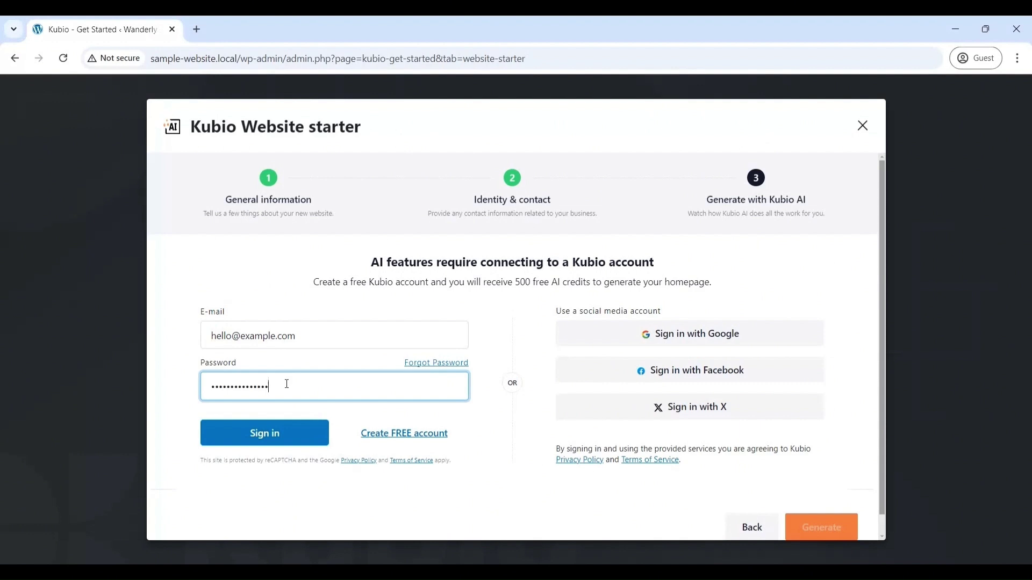
click(285, 435)
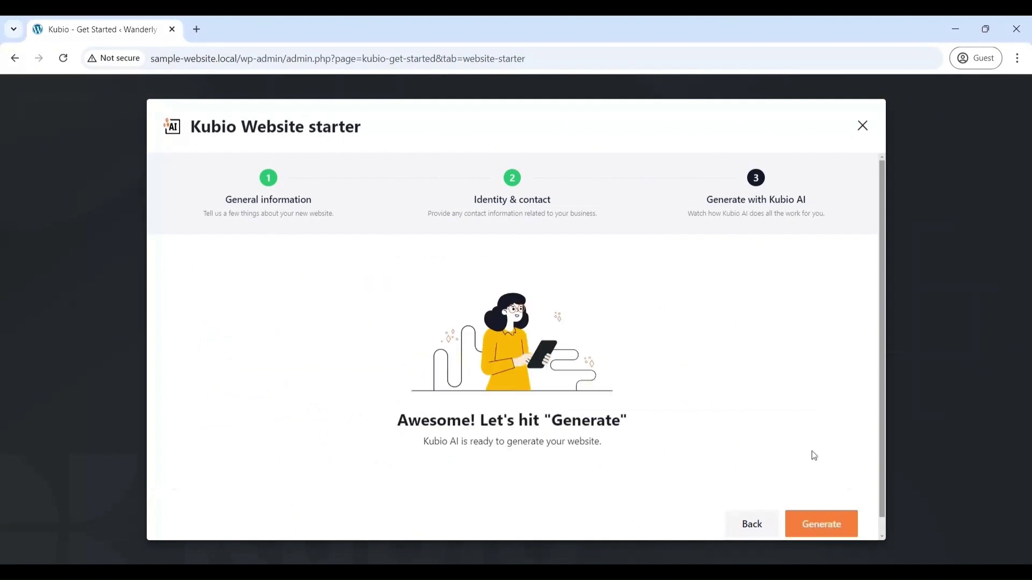
click(831, 526)
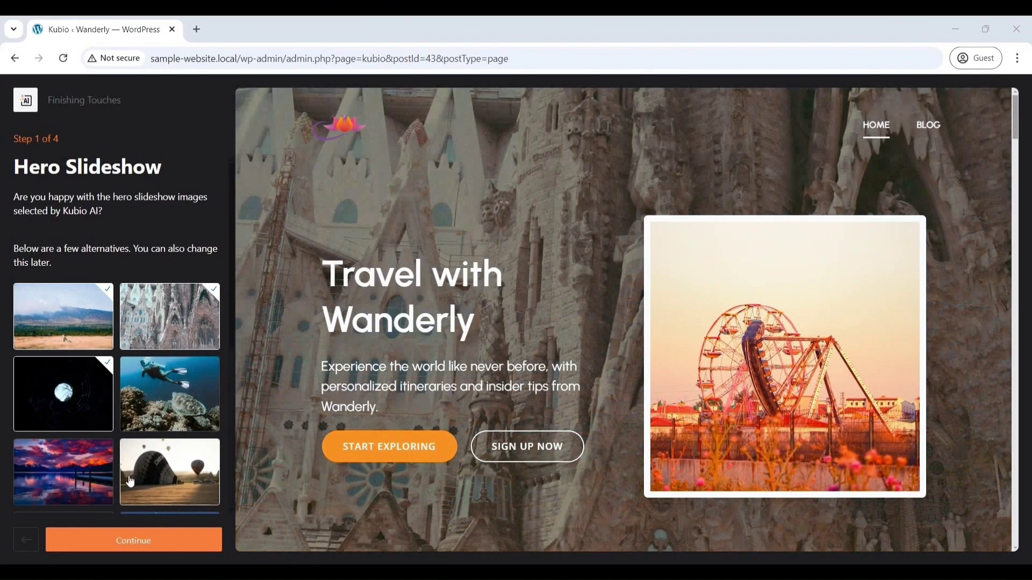
Add the hot-air-balloon image to the hero slideshow and keep the hero image.
click(172, 474)
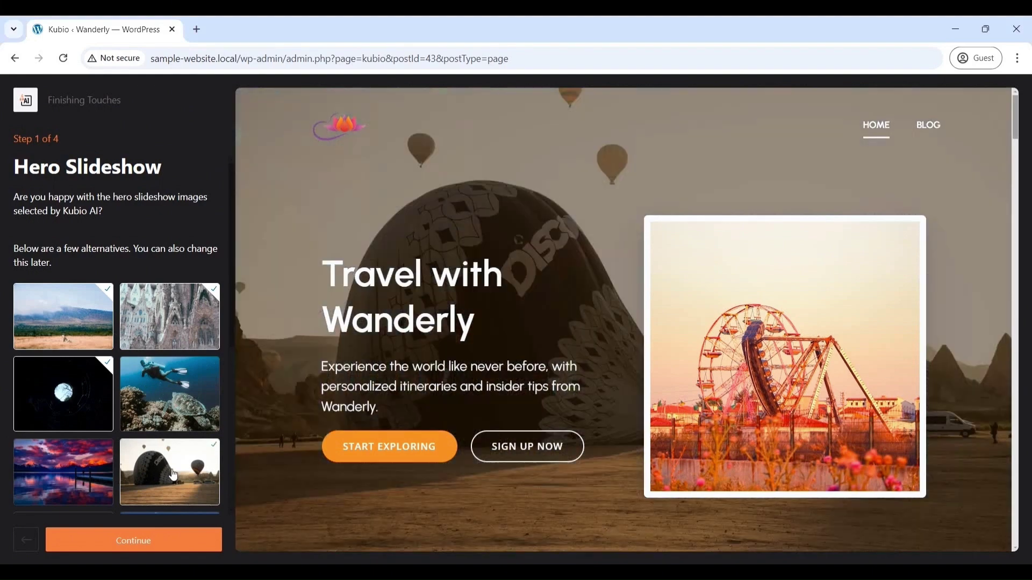
click(186, 543)
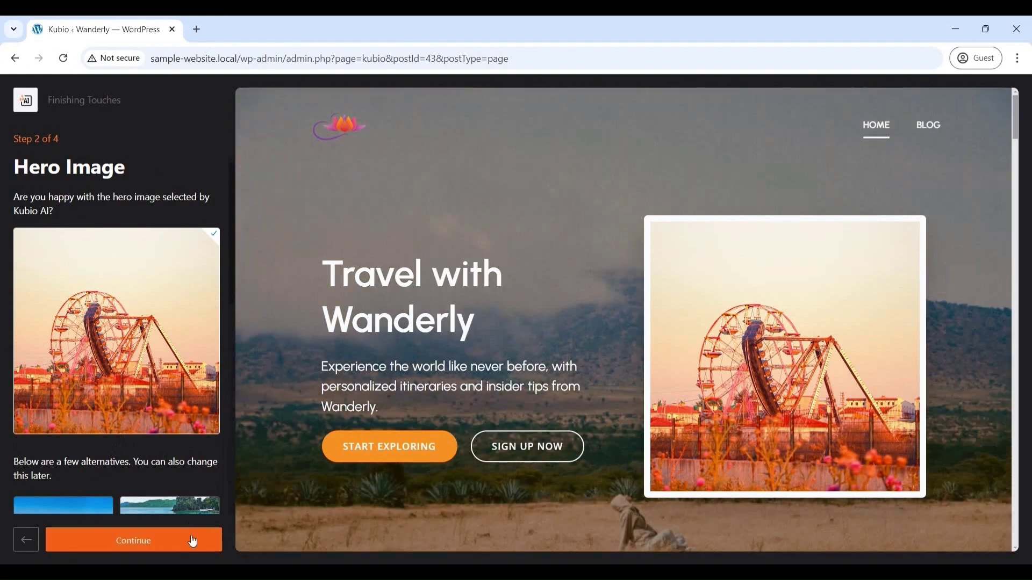
click(191, 540)
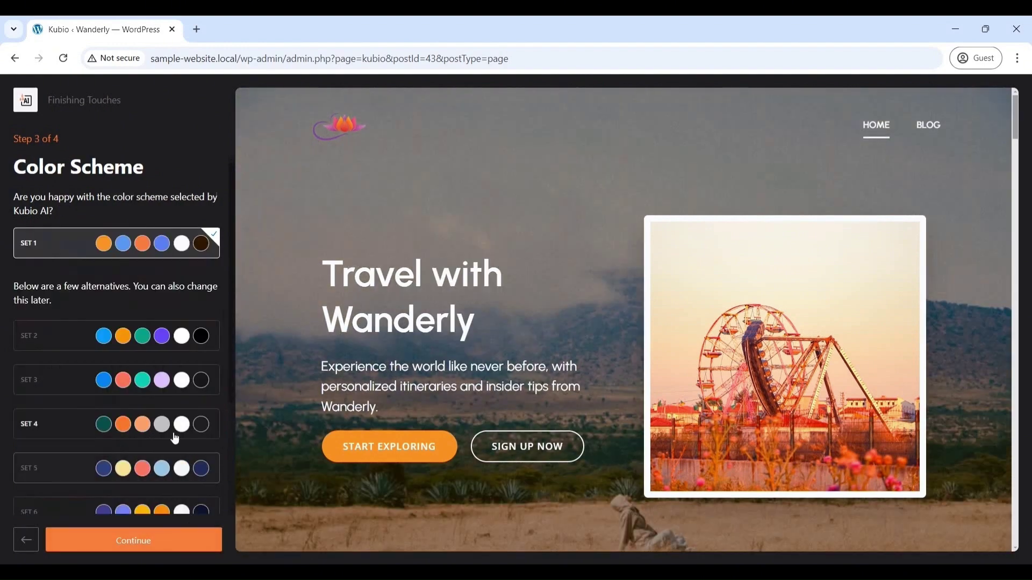
Apply the SET 4 colour scheme to the page.
click(73, 432)
click(72, 435)
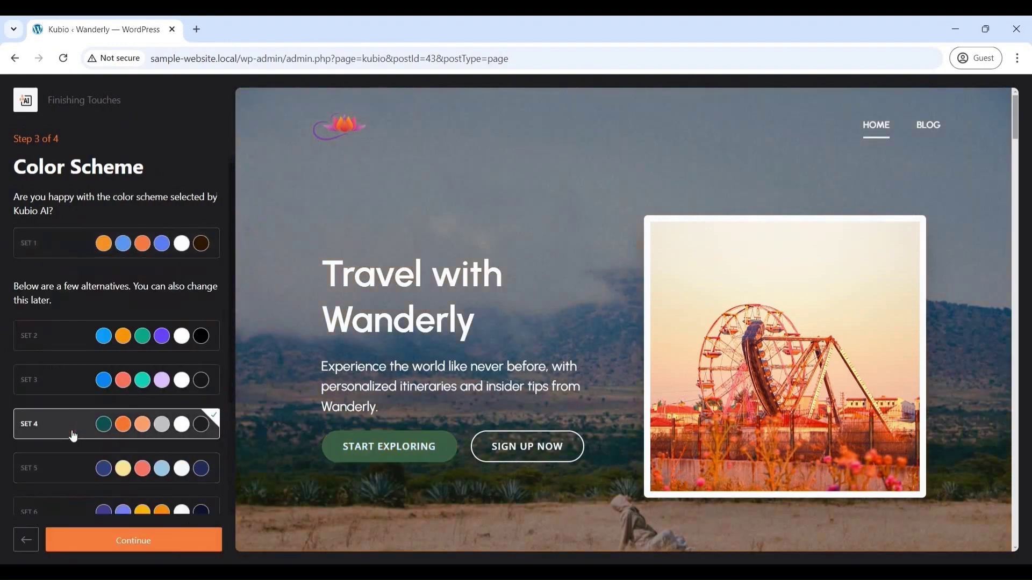
click(157, 550)
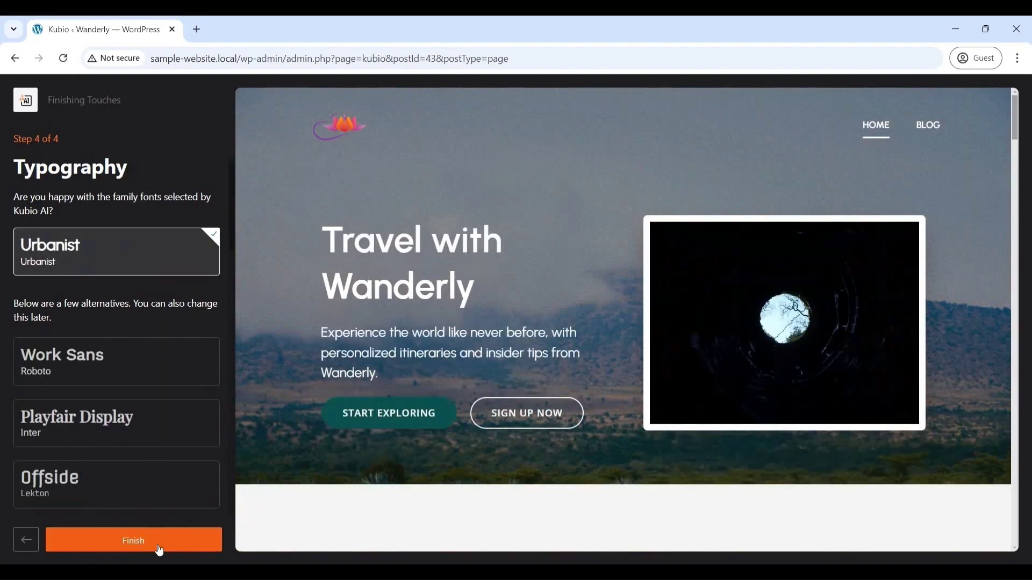
Choose the Playfair Display and Inter font pairing and finish the setup.
click(162, 356)
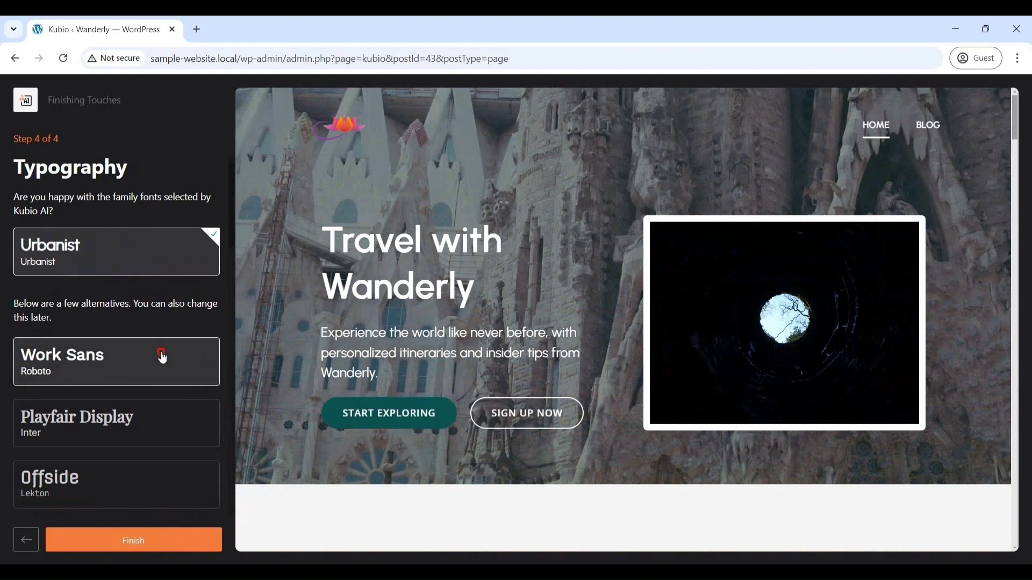
click(165, 418)
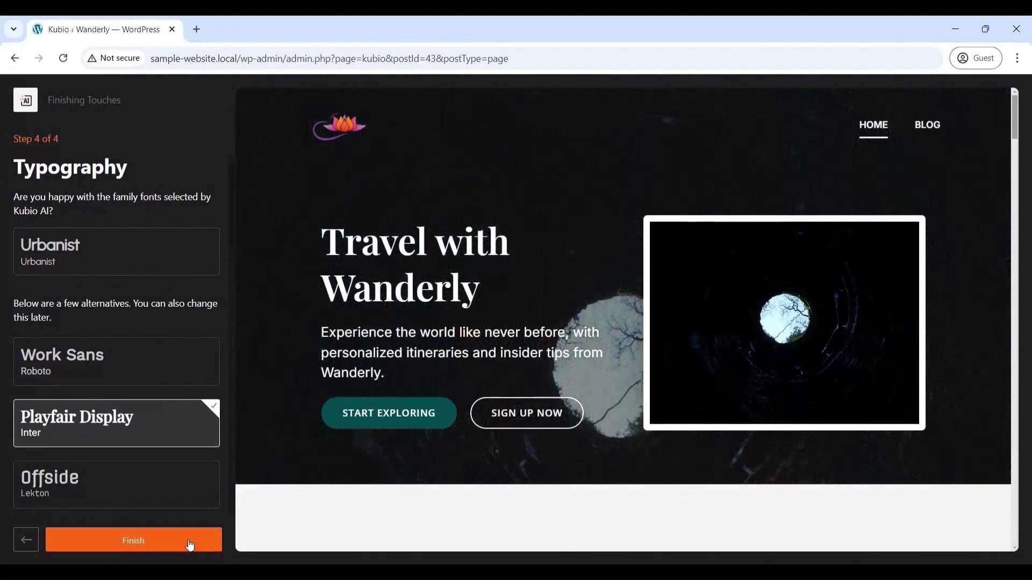
click(190, 541)
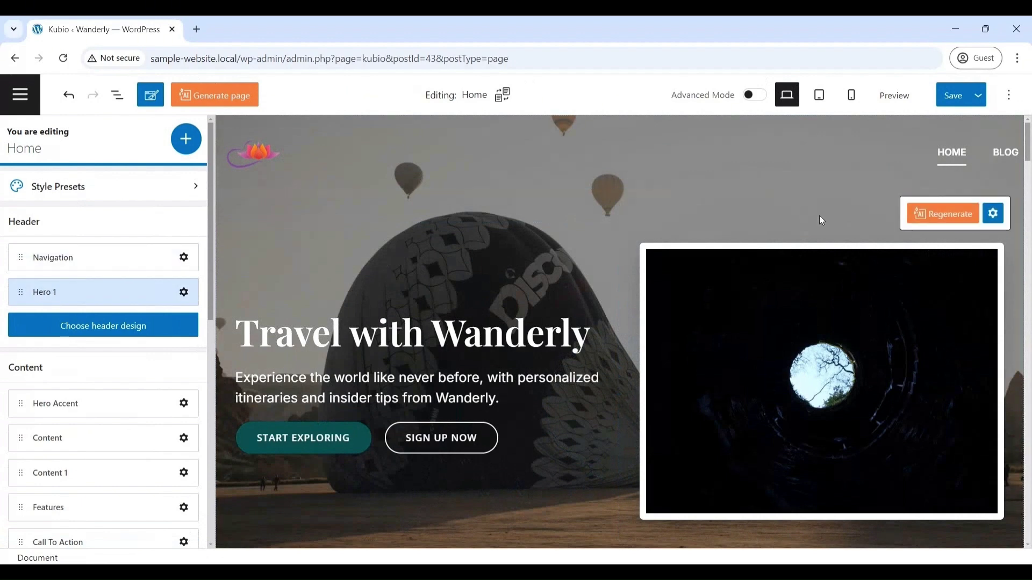
mouse_move(891, 224)
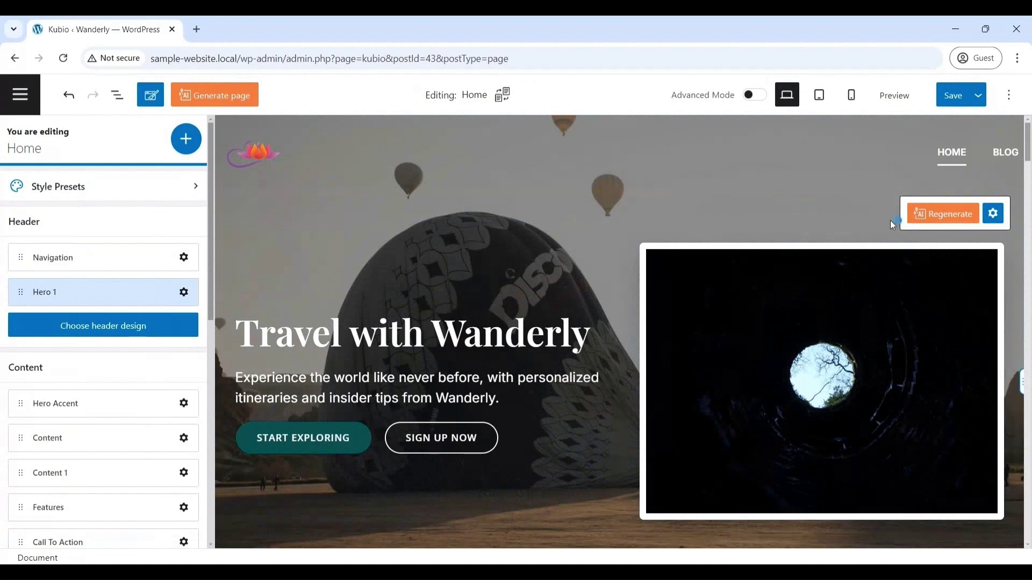
Regenerate the stats section's content with AI, keeping its design, and select that section.
click(945, 215)
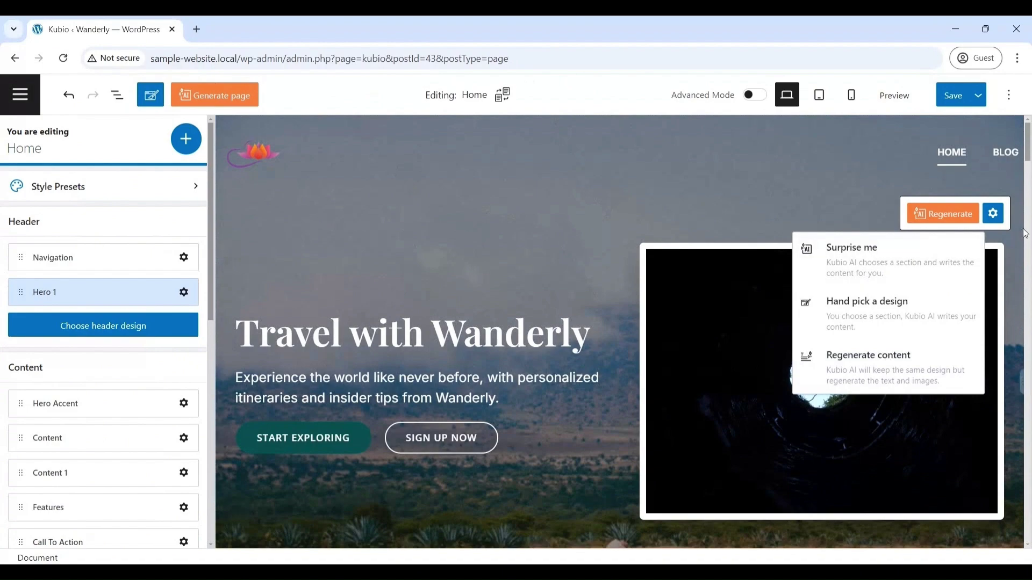
mouse_move(1027, 140)
mouse_down()
mouse_move(1030, 352)
mouse_move(1013, 517)
mouse_up()
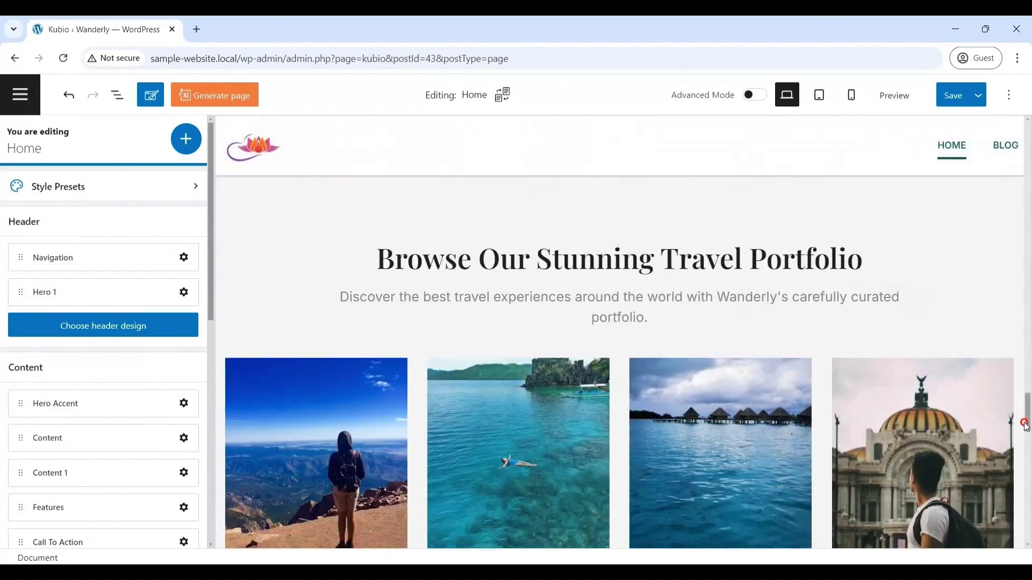
scroll(993, 410, up, 10)
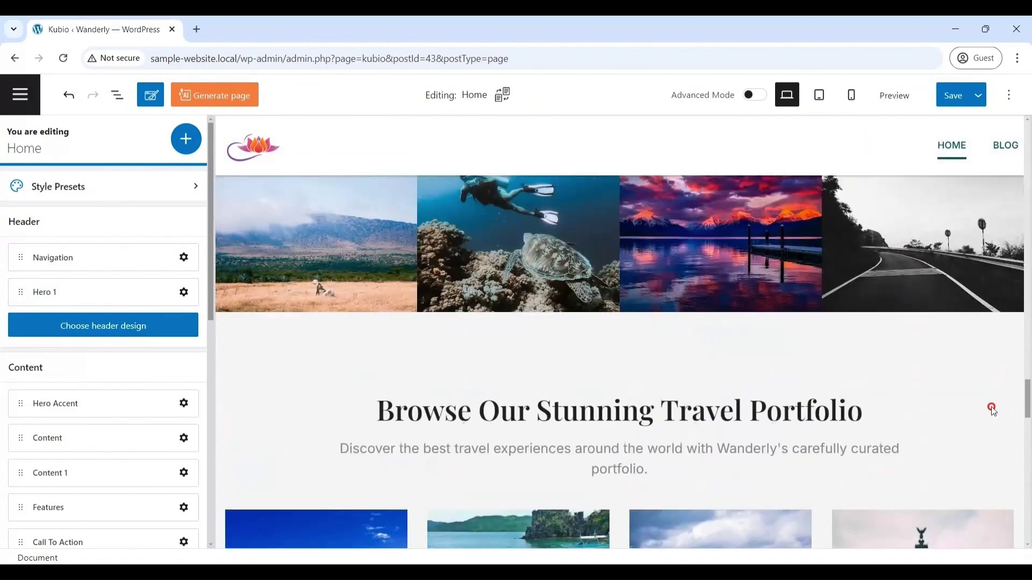
click(962, 235)
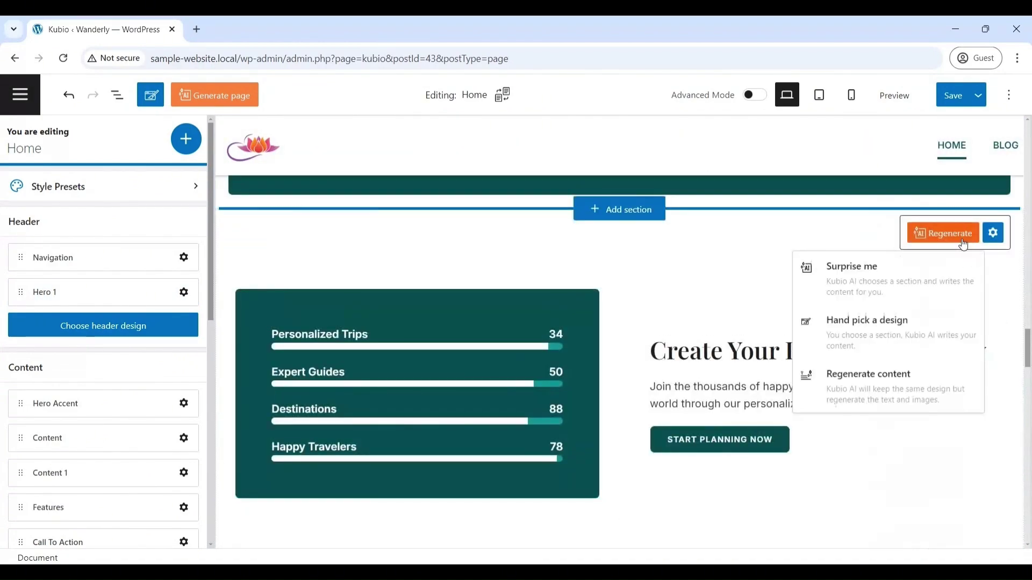
click(926, 389)
click(580, 323)
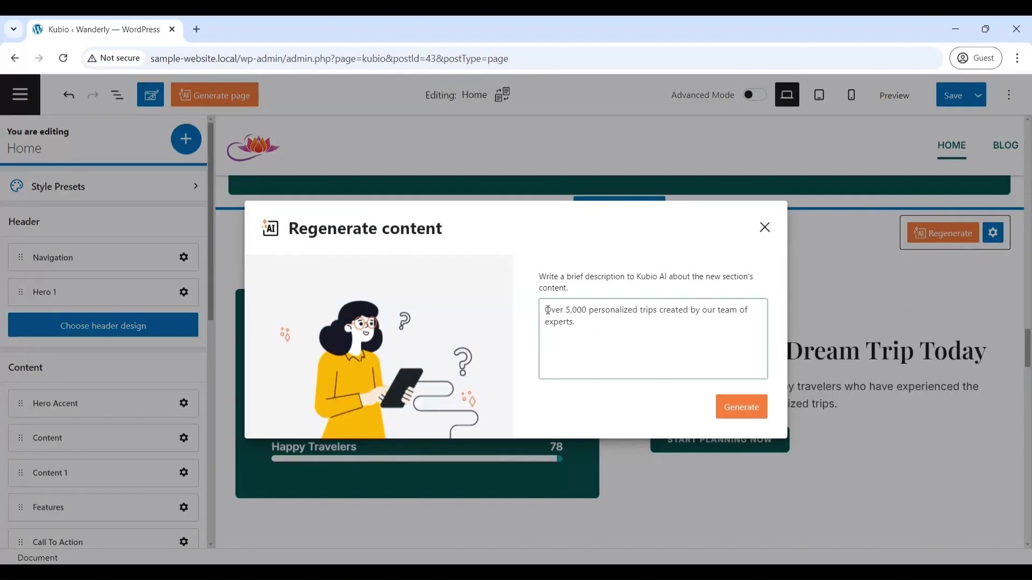
click(732, 407)
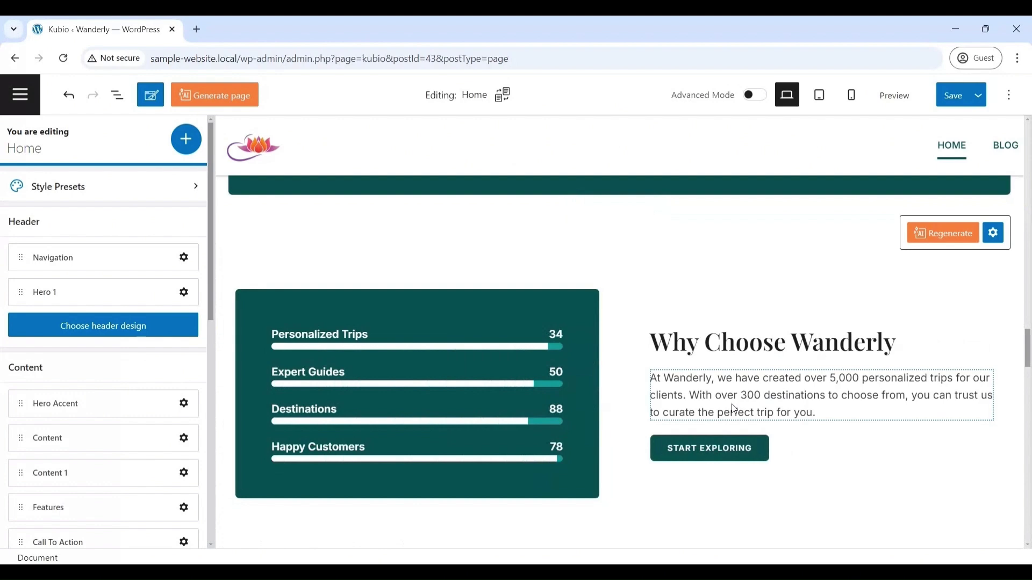
click(585, 304)
click(144, 183)
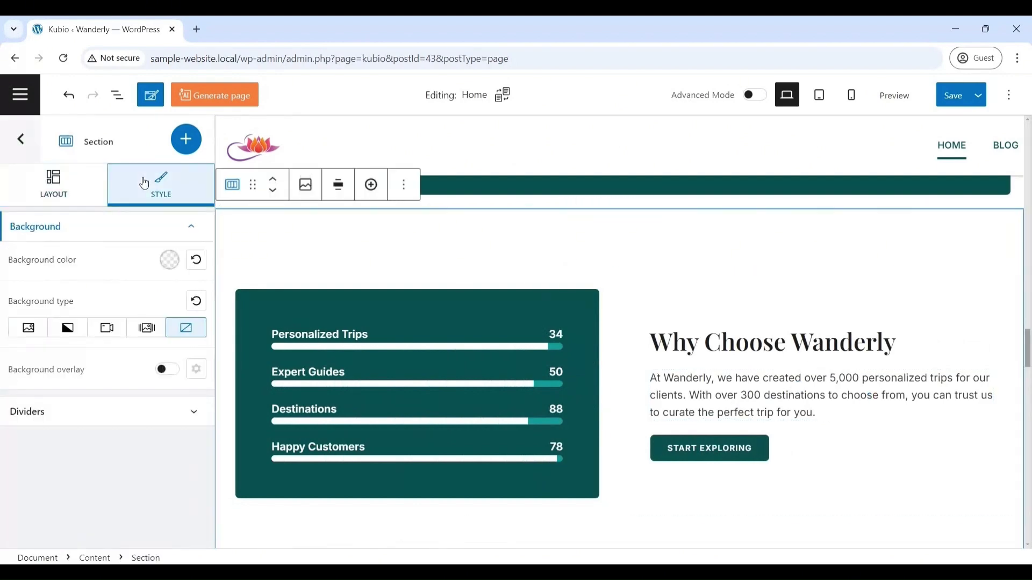
Pick the orange palette swatch as the stats section's background colour.
click(170, 261)
click(228, 307)
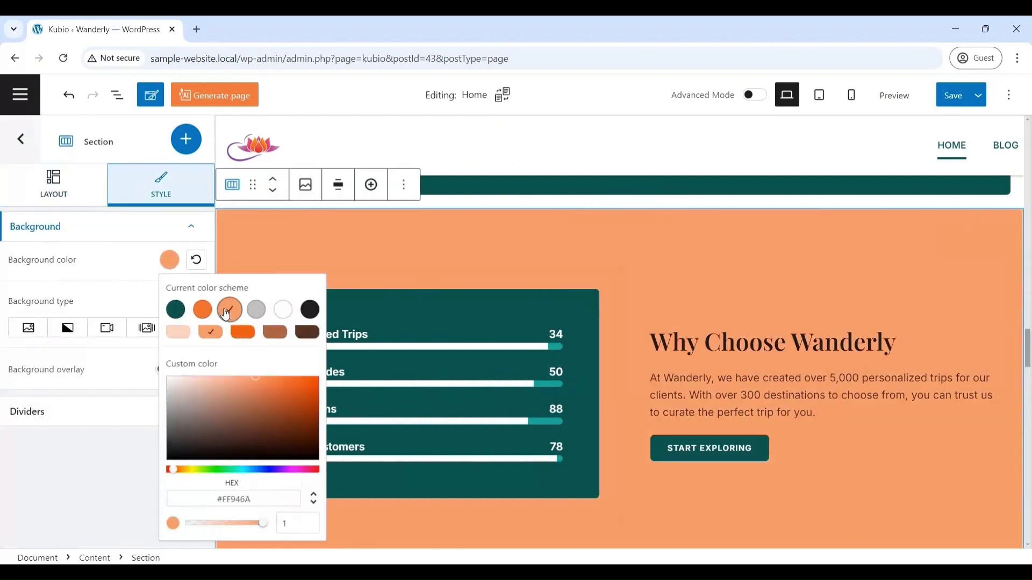
click(384, 253)
scroll(1007, 345, down, 1)
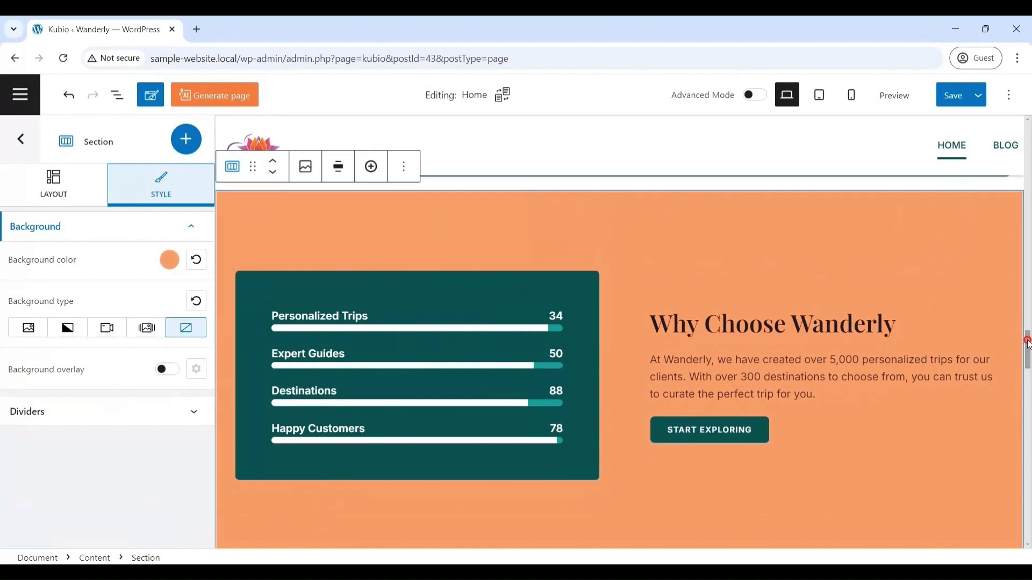
mouse_move(1027, 343)
mouse_down()
mouse_move(1009, 505)
mouse_move(1017, 516)
mouse_up()
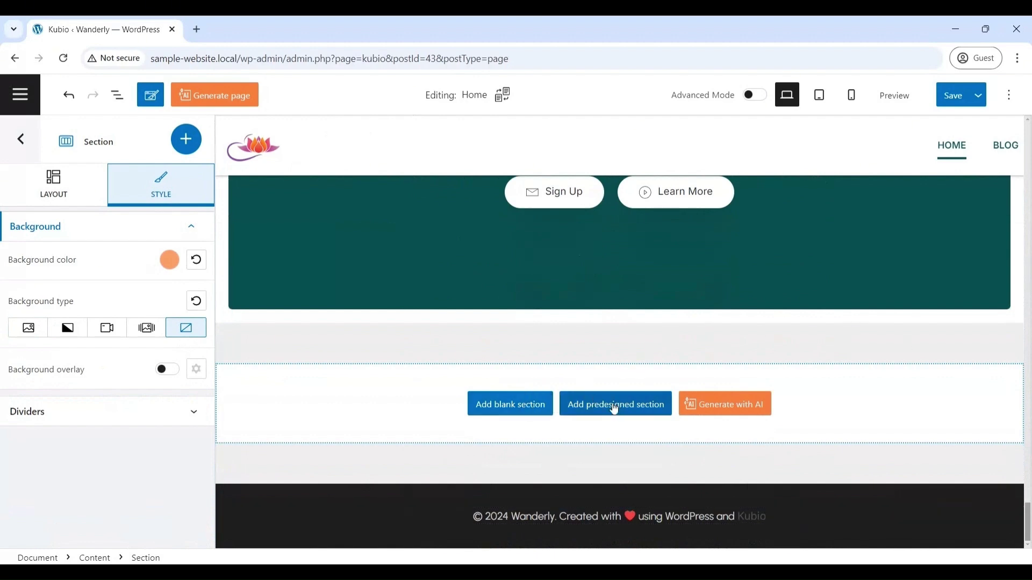
Insert a predesigned Frequently Asked Questions layout from the Sections list.
click(646, 404)
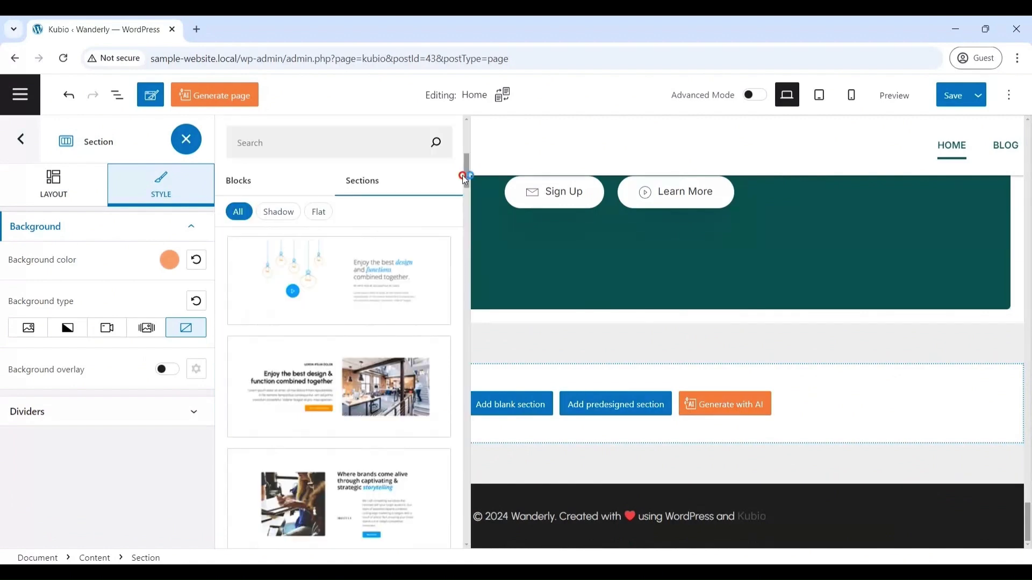
mouse_move(463, 174)
mouse_down()
mouse_move(467, 538)
mouse_move(467, 446)
mouse_move(476, 519)
mouse_up()
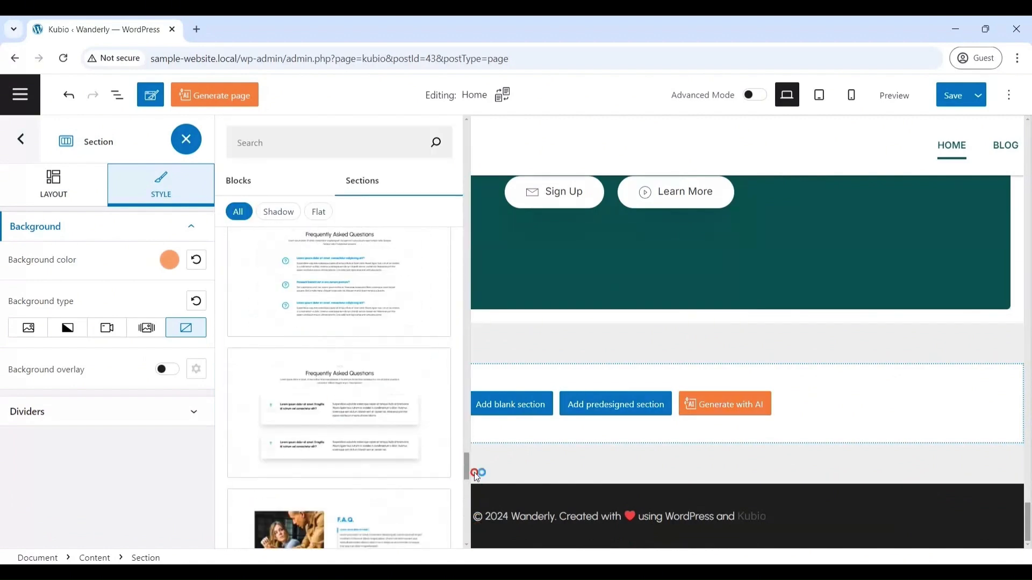
click(396, 323)
click(484, 382)
Select the left FAQ column and adjust its content's vertical position.
click(806, 428)
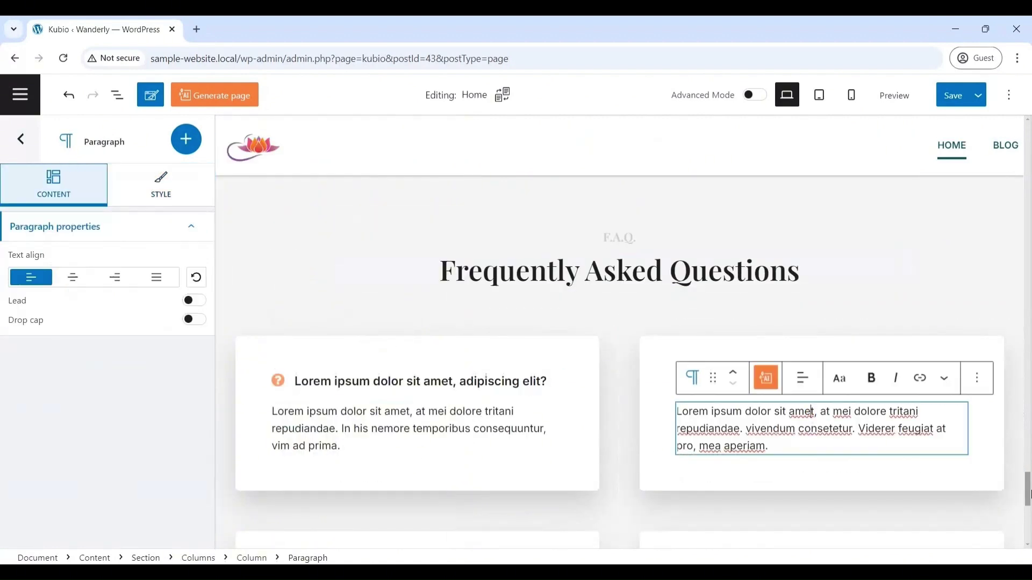
click(477, 318)
click(148, 419)
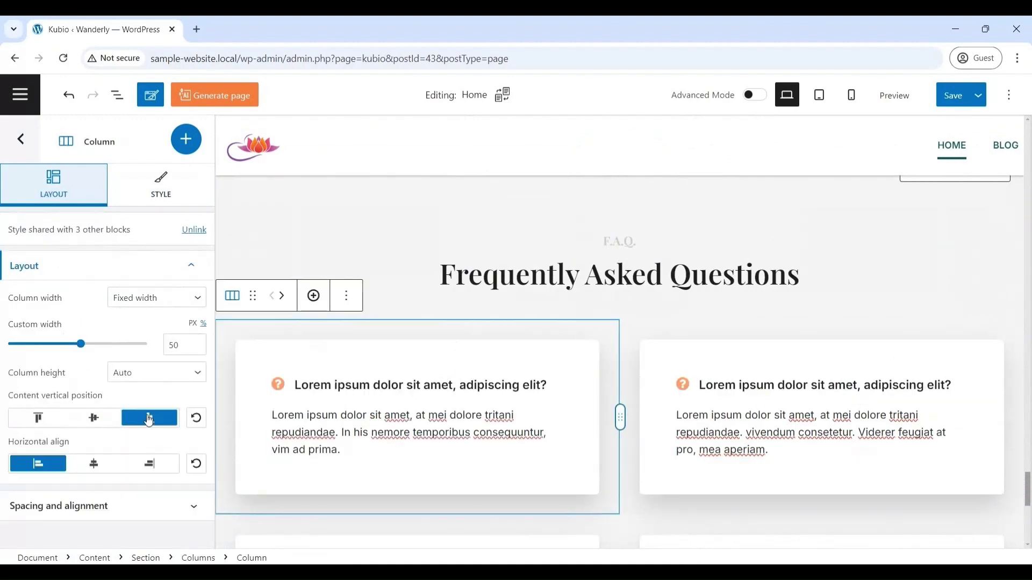
click(147, 191)
drag(1028, 487, 1024, 107)
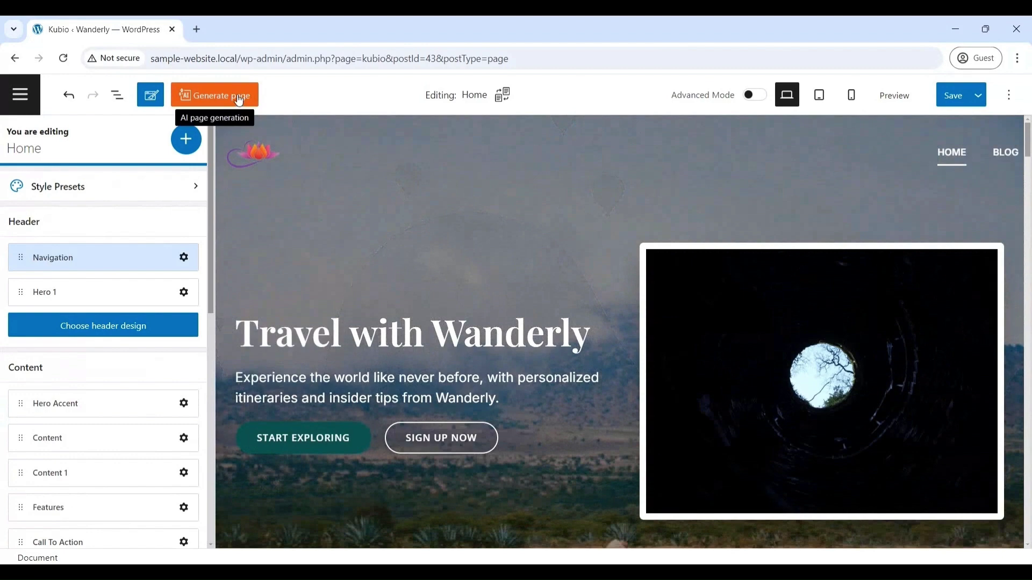
Rerun the AI starter with the existing Wanderly details and language settings to generate a new front page.
click(238, 98)
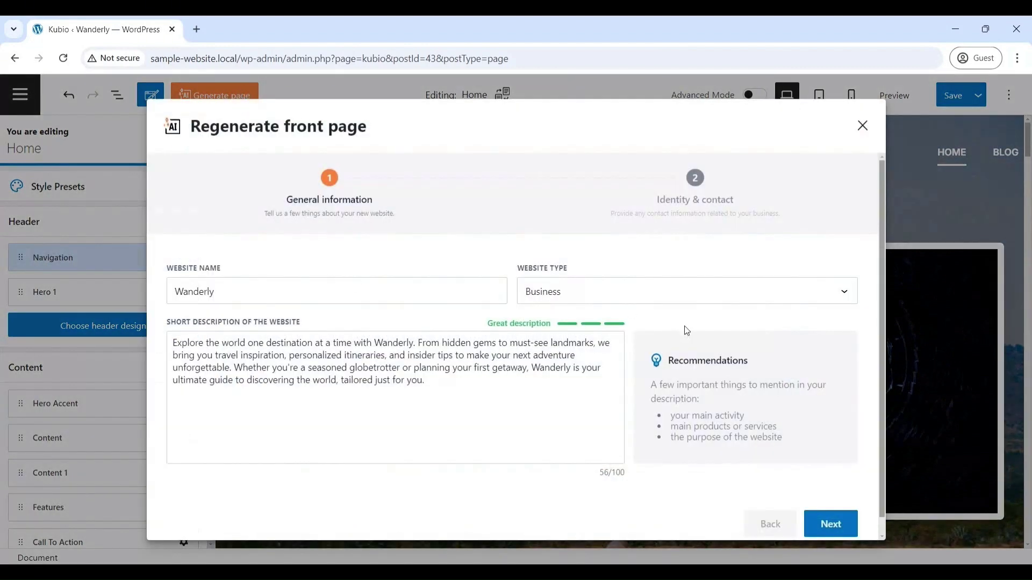
click(844, 531)
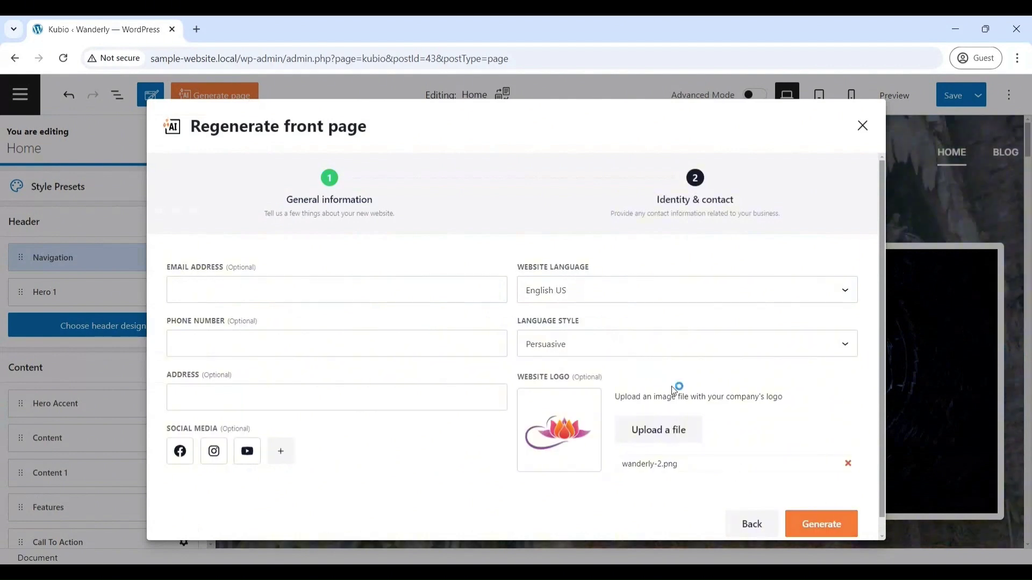
click(634, 291)
click(818, 524)
click(887, 478)
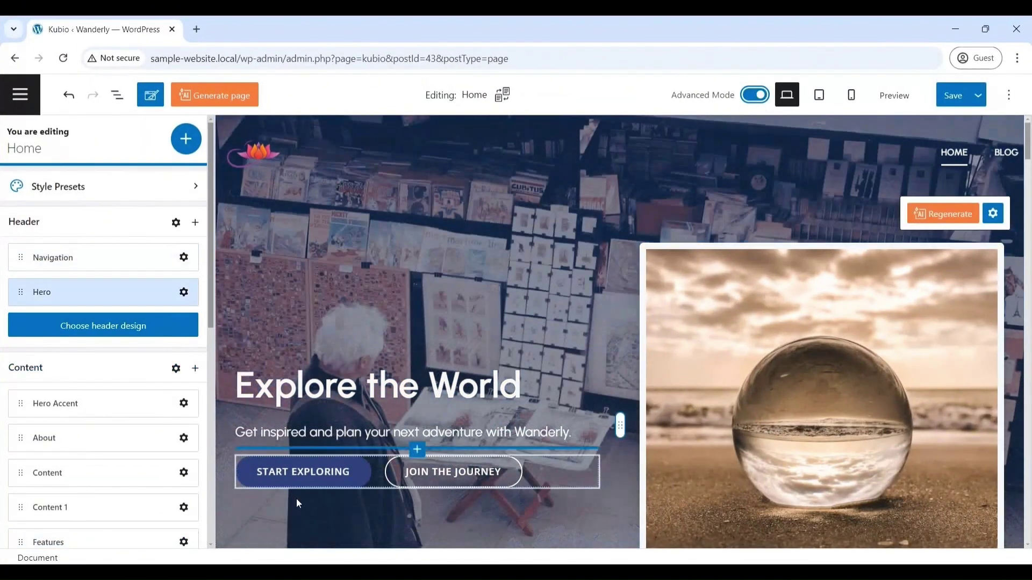
drag(1027, 141, 1029, 522)
scroll(1007, 459, down, 3)
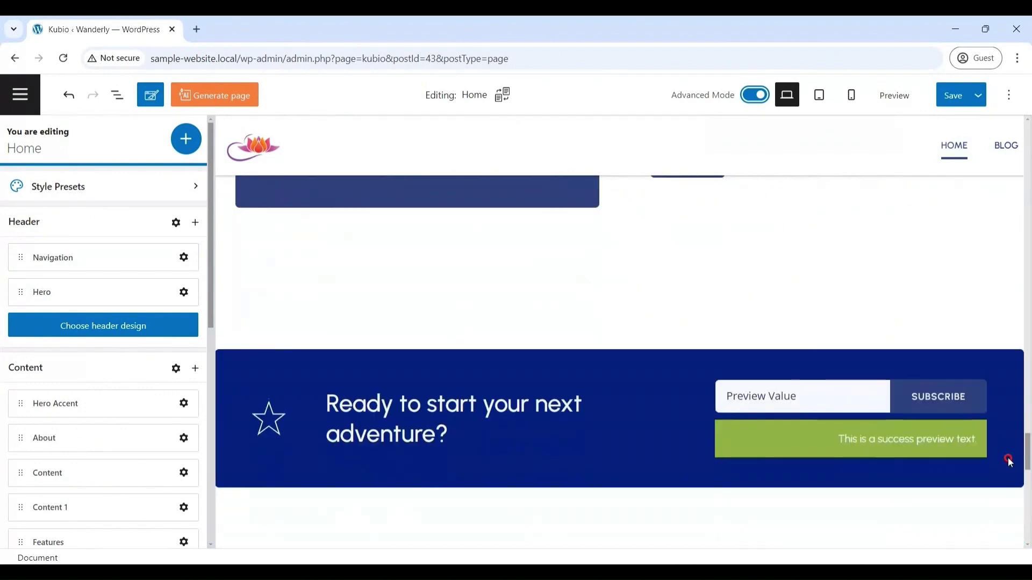
Check the page at tablet and mobile widths, then return to desktop view.
click(818, 95)
click(850, 95)
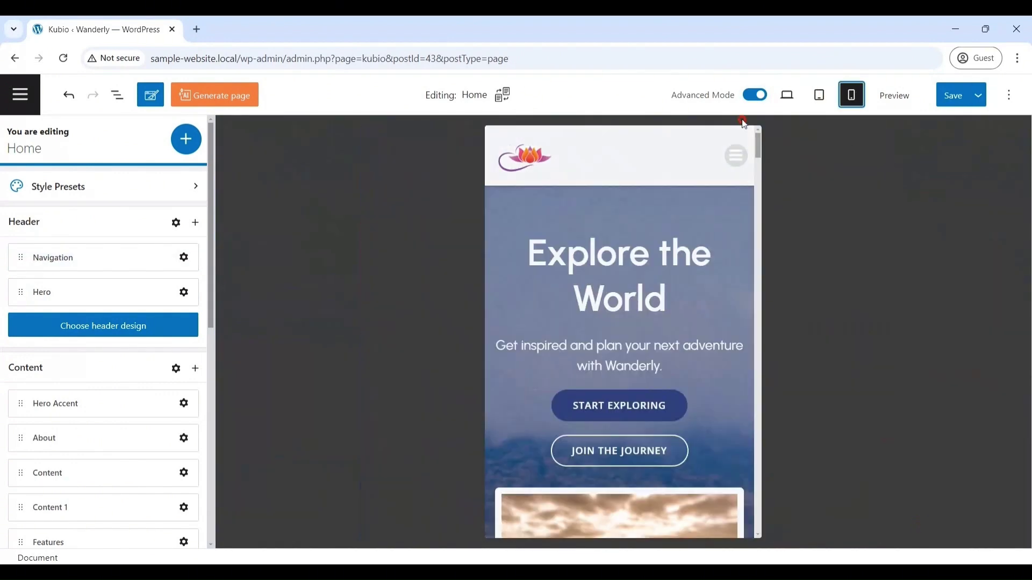
click(786, 94)
scroll(105, 323, down, 5)
Apply colour Set 3 and the Playfair Display typography preset, then preview the page.
click(58, 187)
scroll(118, 266, down, 2)
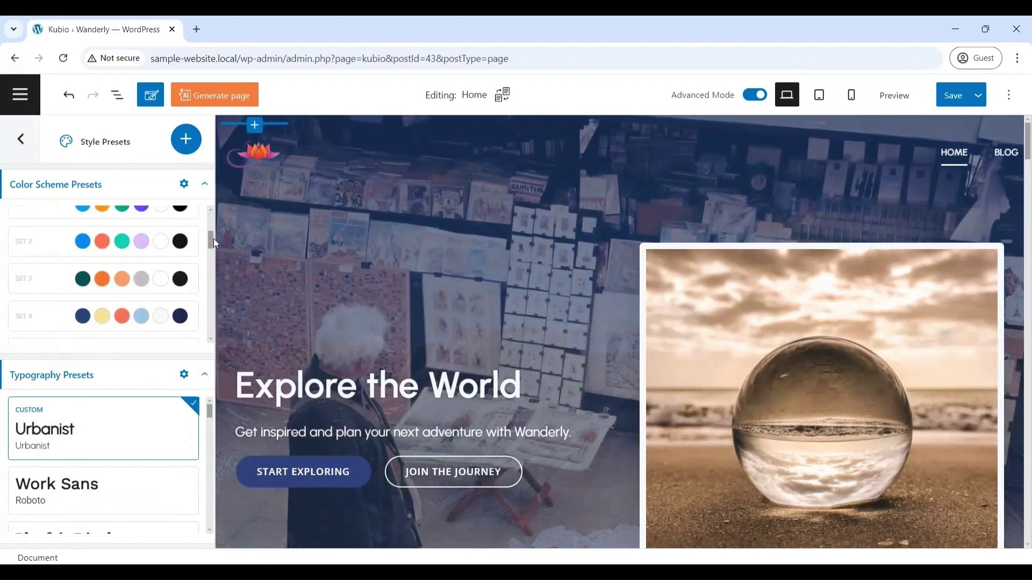
click(53, 281)
scroll(134, 267, down, 1)
click(64, 506)
scroll(64, 507, down, 2)
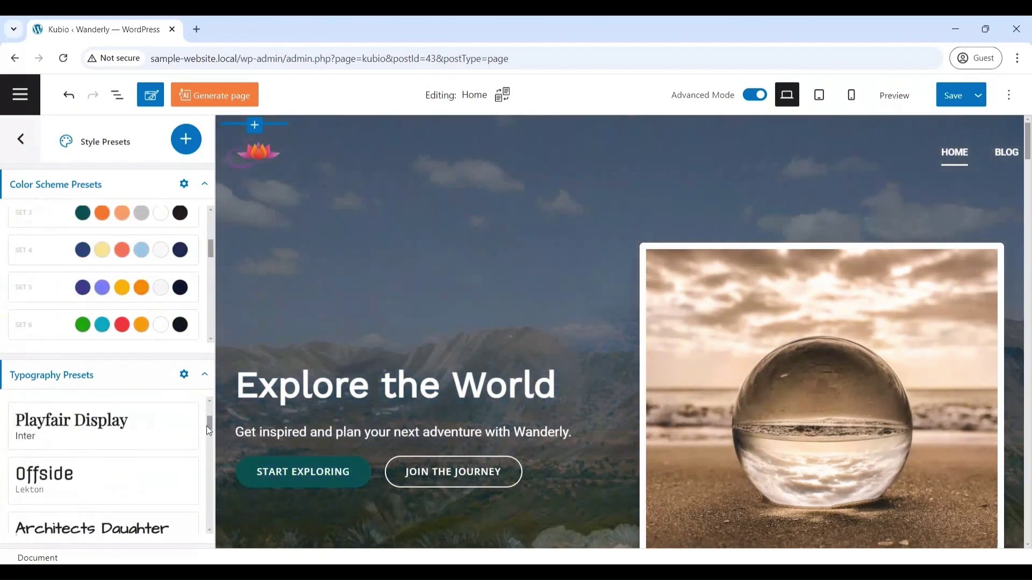
click(81, 423)
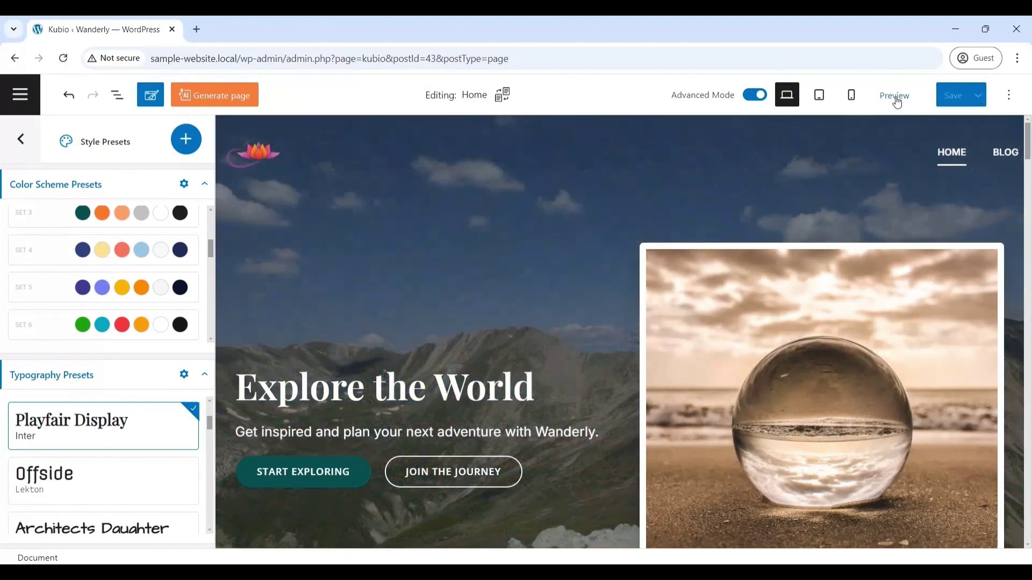
click(894, 97)
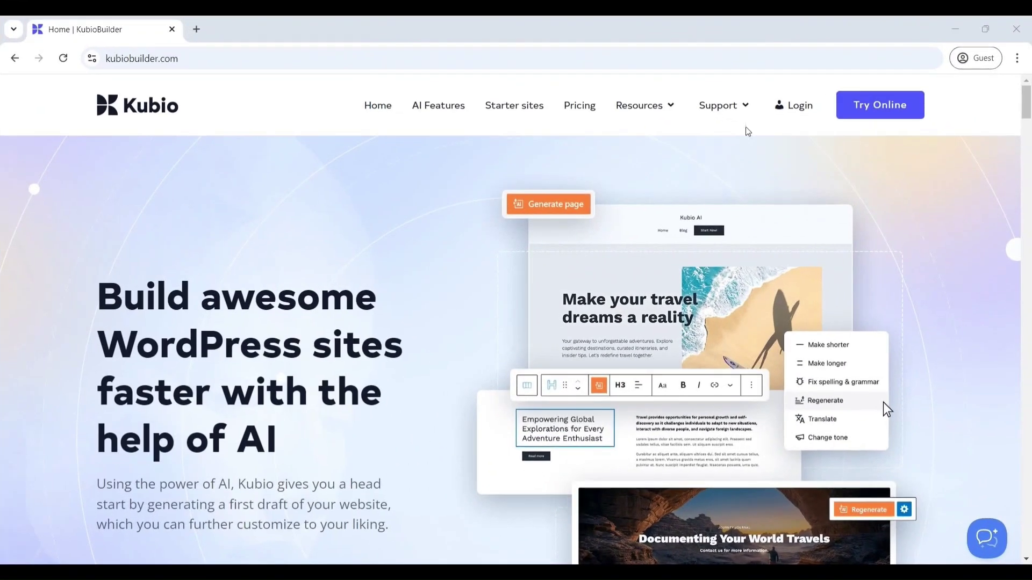
View Kubio's 'How Kubio works' documentation and support chat, then go to the Contact page.
click(791, 148)
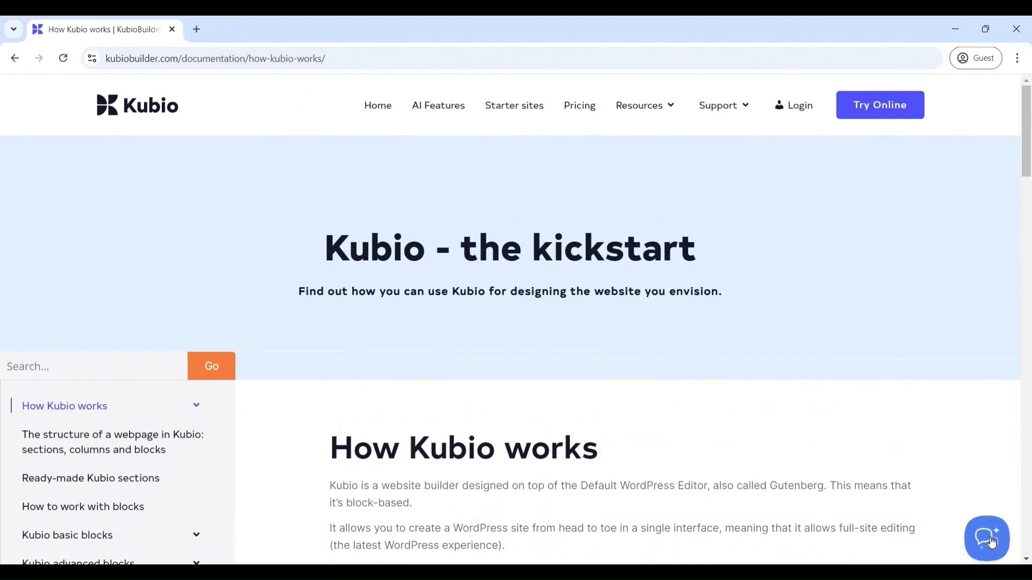
click(992, 542)
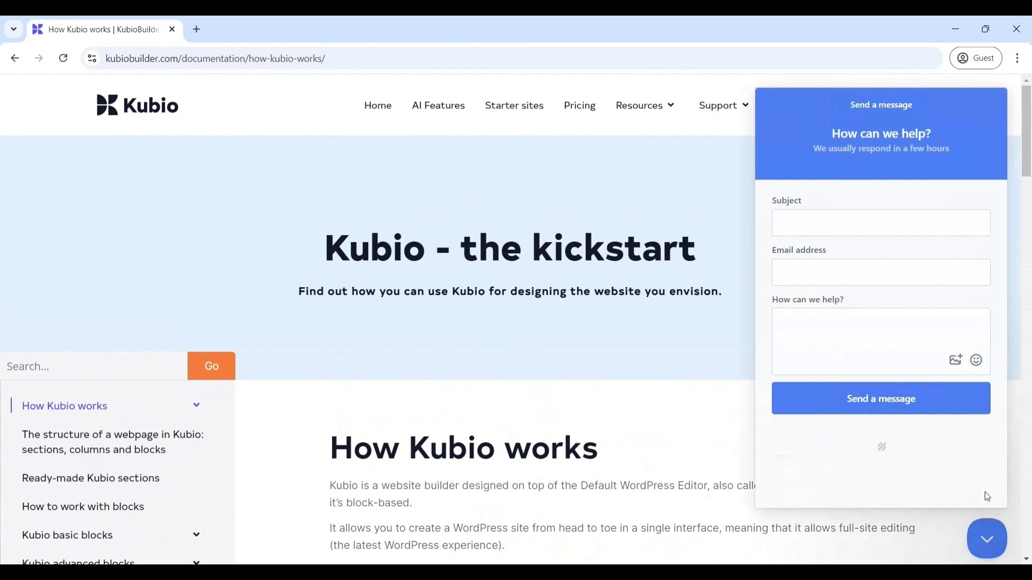
click(987, 539)
click(749, 175)
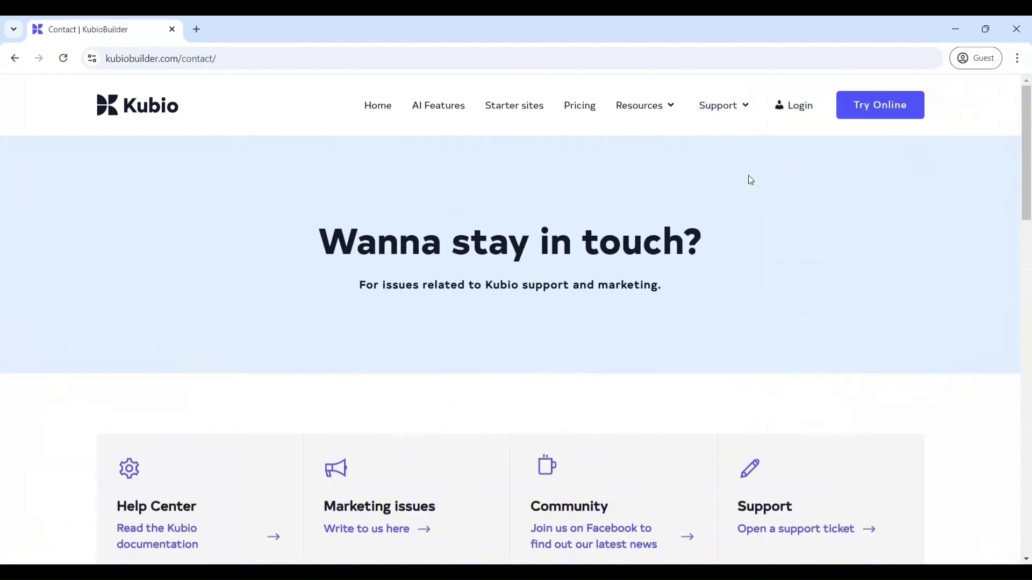